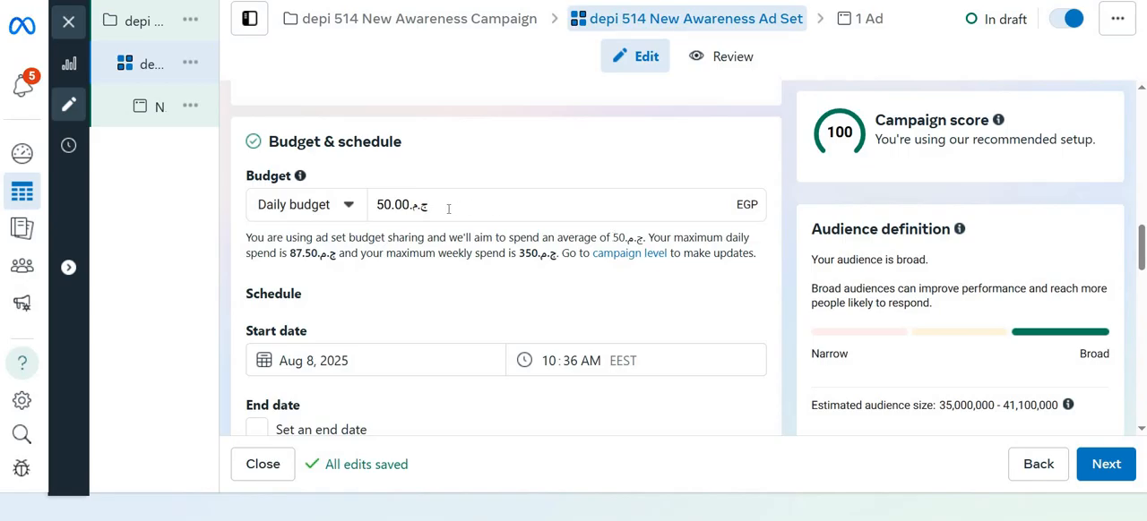
Set the ad set's daily budget to 250 EGP
double_click(385, 208)
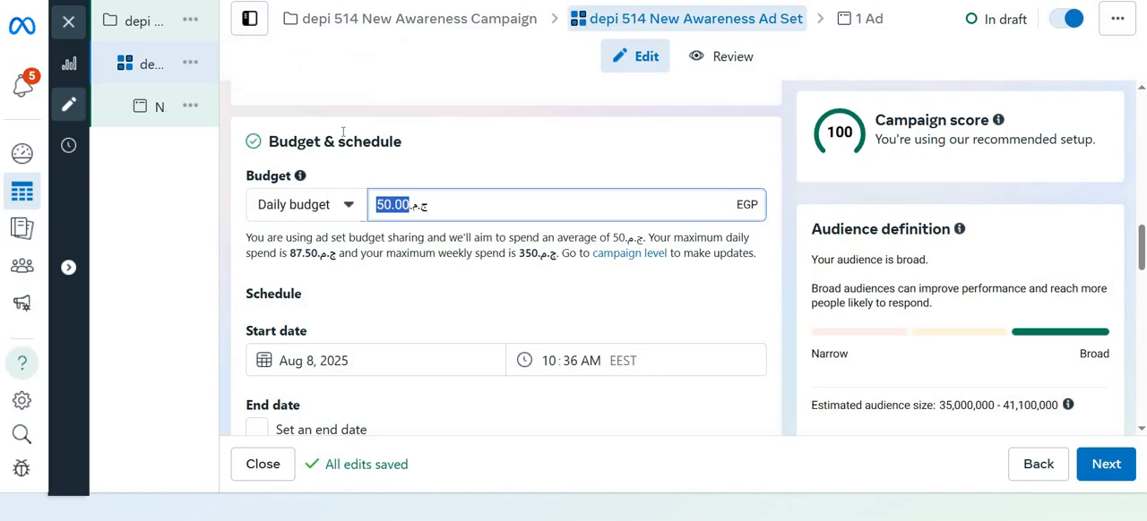
text(250)
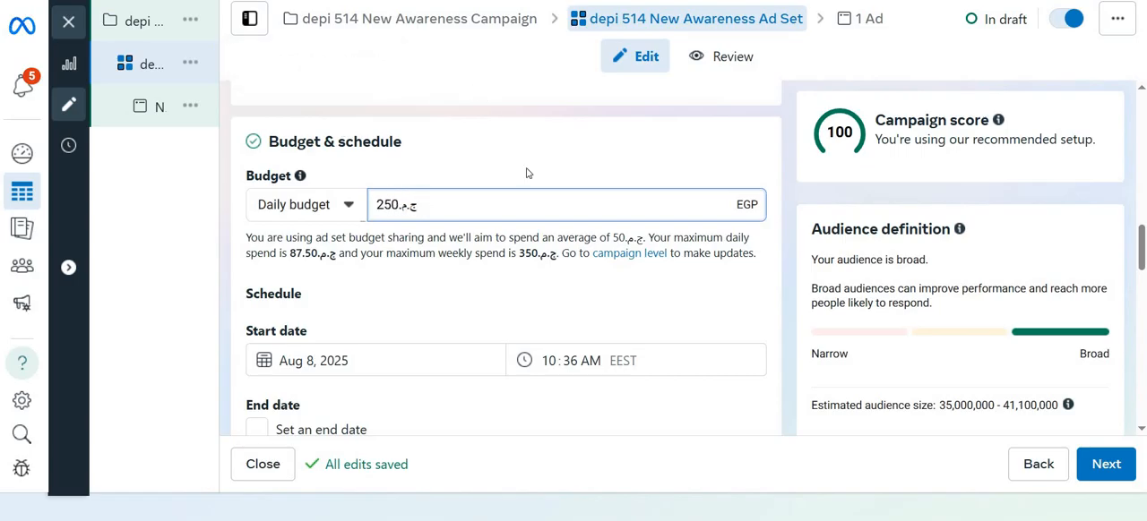
click(378, 248)
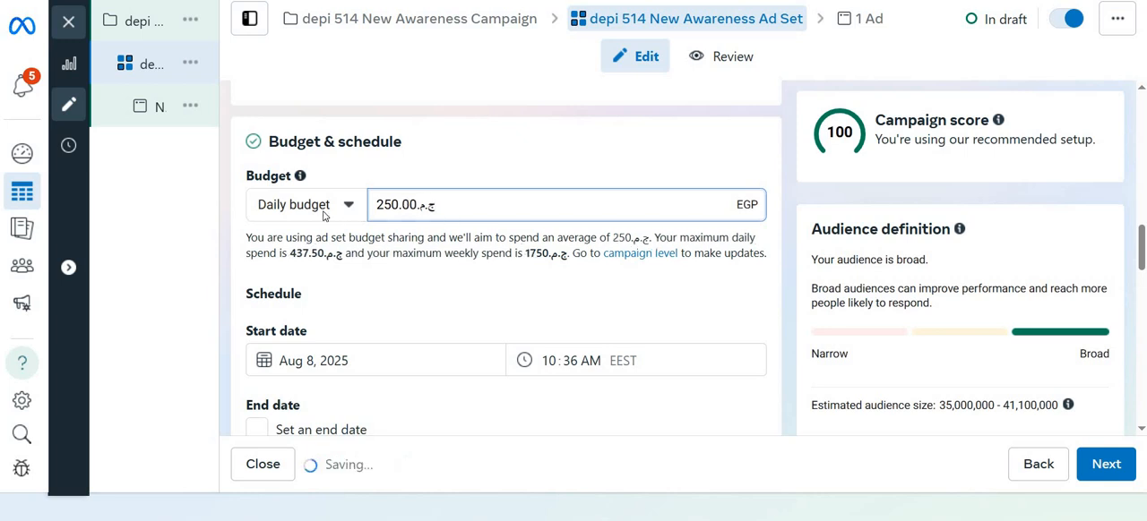
Change the ad set's budget type to Lifetime budget and accept the new budget strategy
click(342, 215)
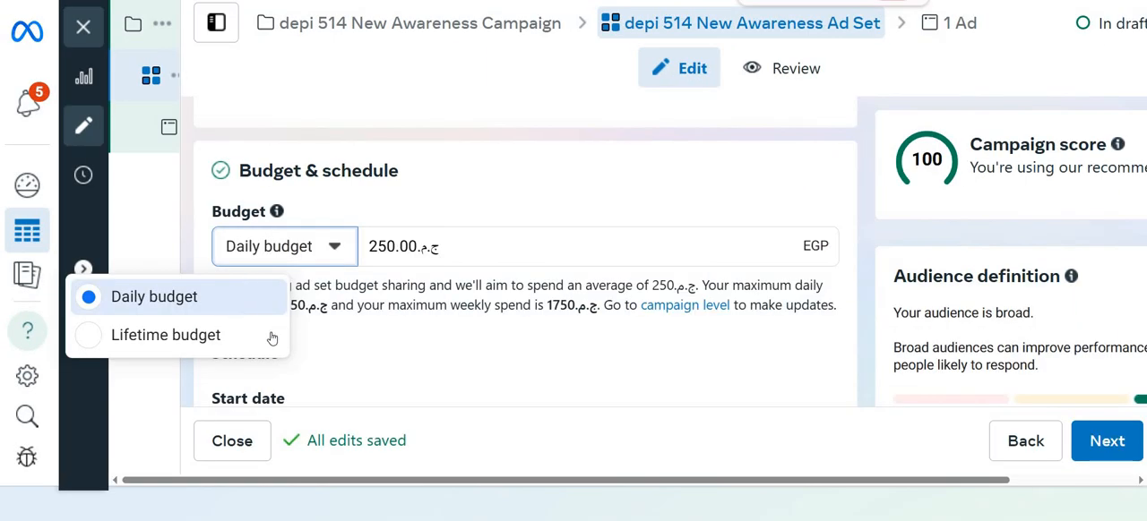
click(190, 337)
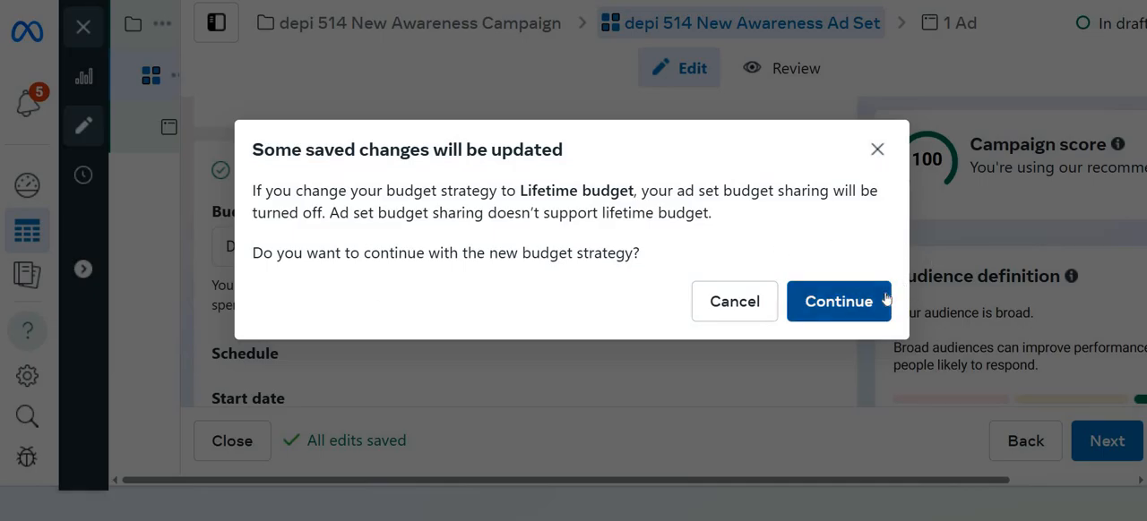
click(839, 301)
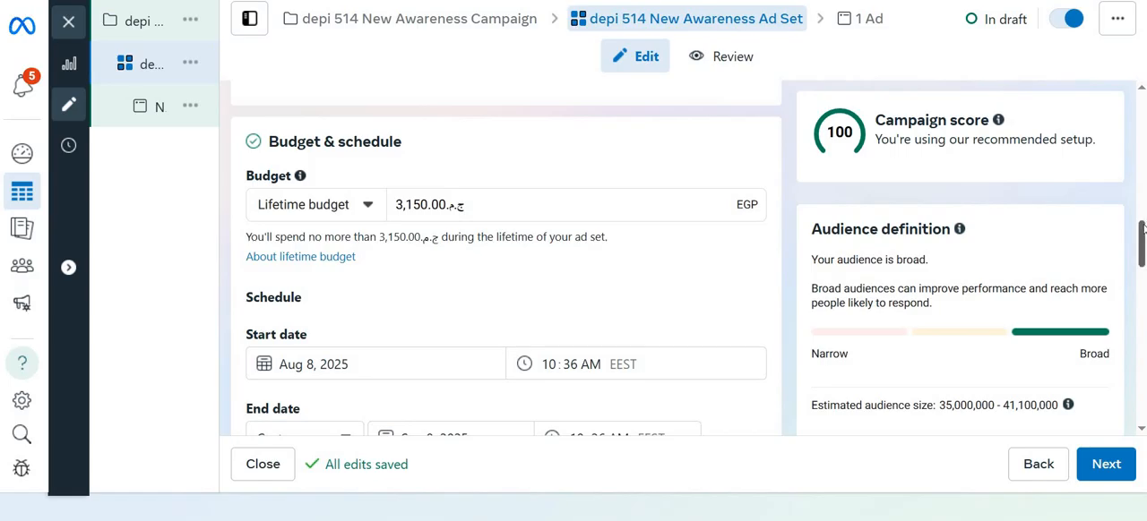
Set the ad set's end date to August 9, 2025
scroll(1143, 239, down, 1)
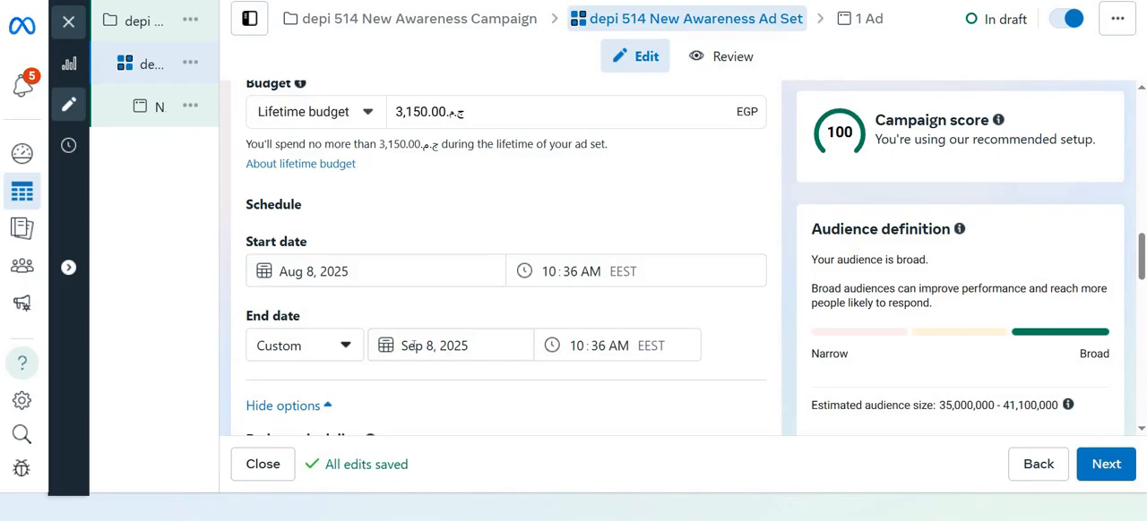
click(412, 346)
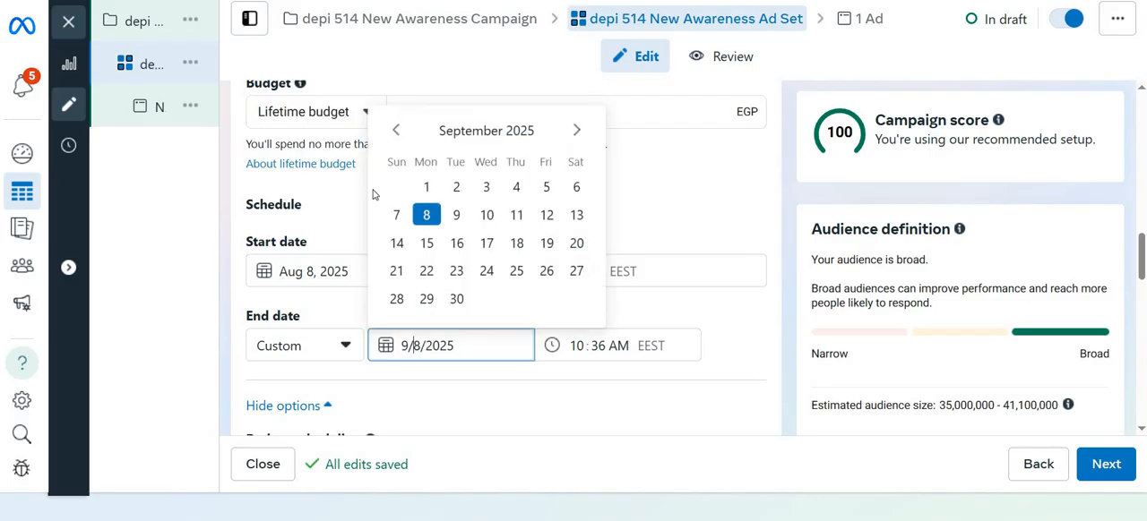
click(396, 131)
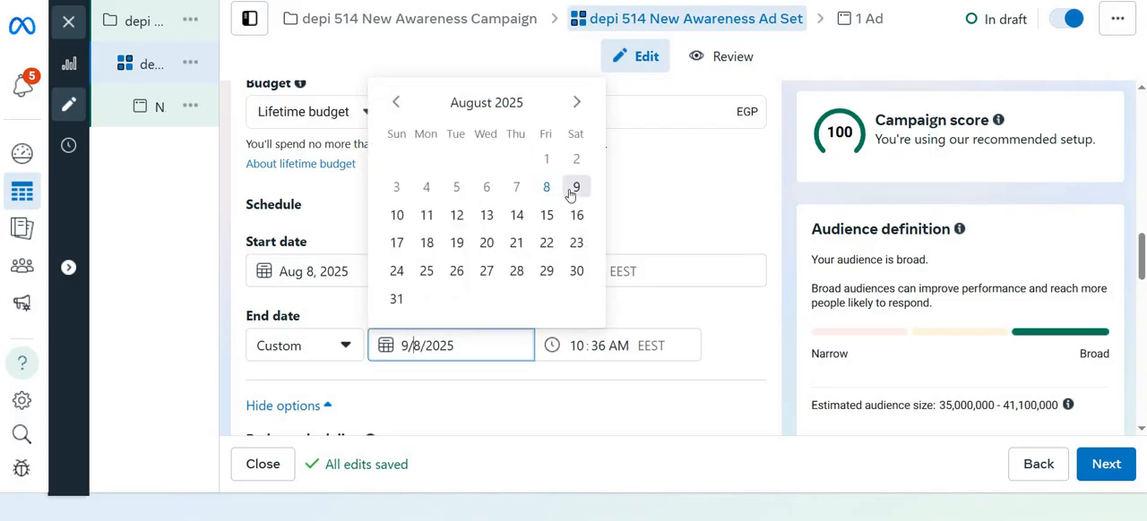
click(575, 187)
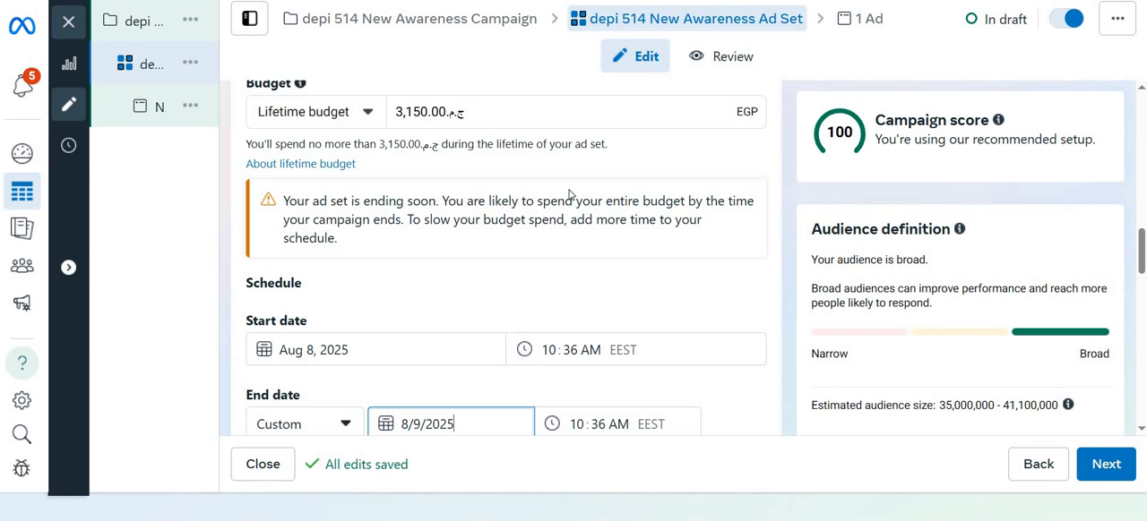
click(413, 424)
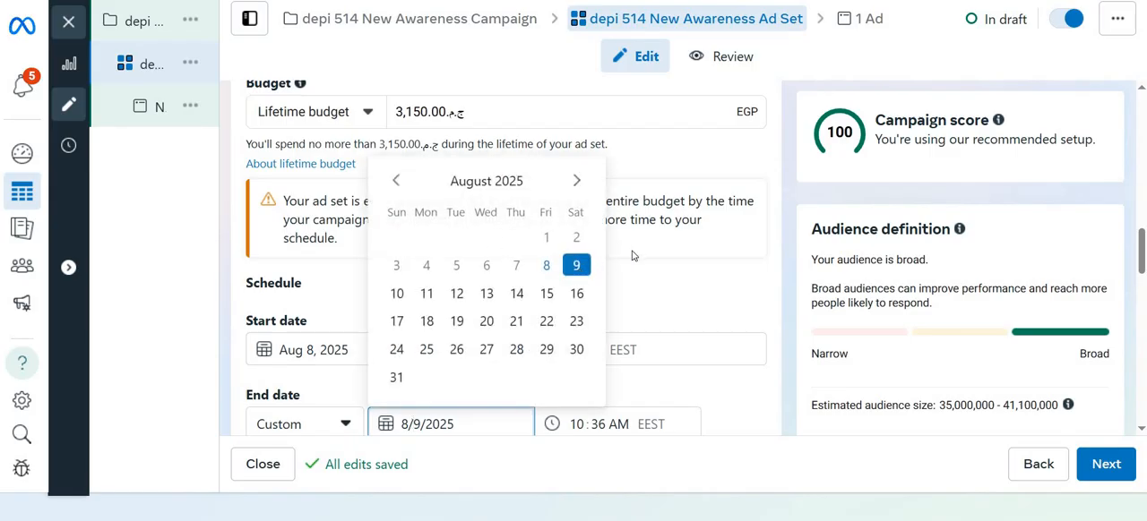
click(634, 254)
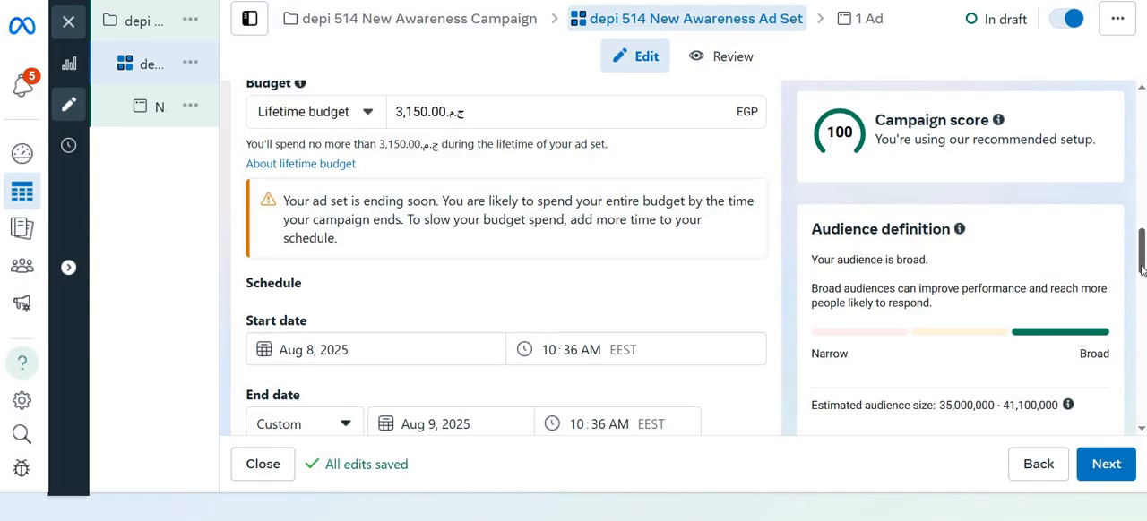
Set the ad set's end date to August 13, 2025
drag(1143, 269, 1142, 277)
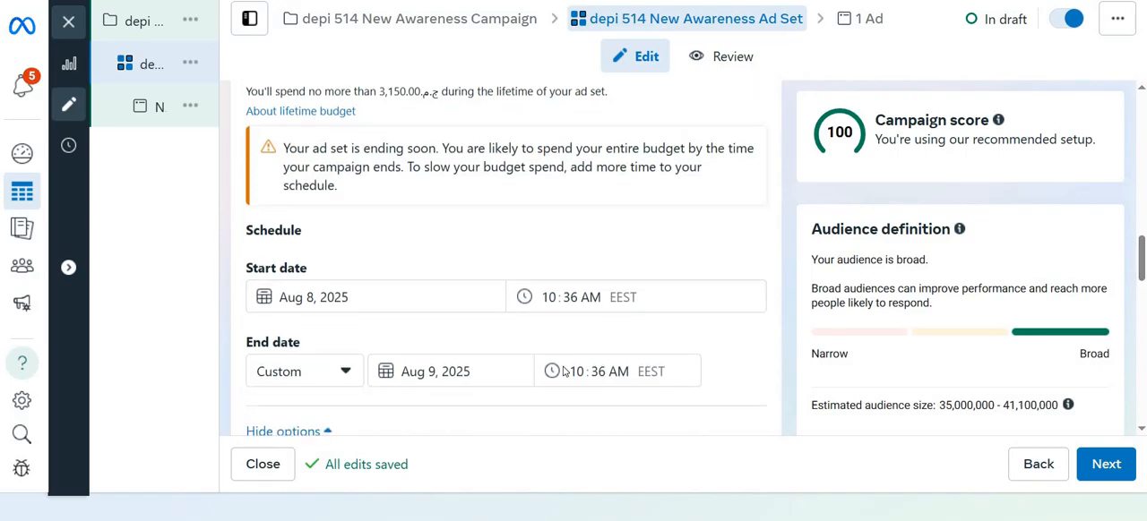
click(432, 367)
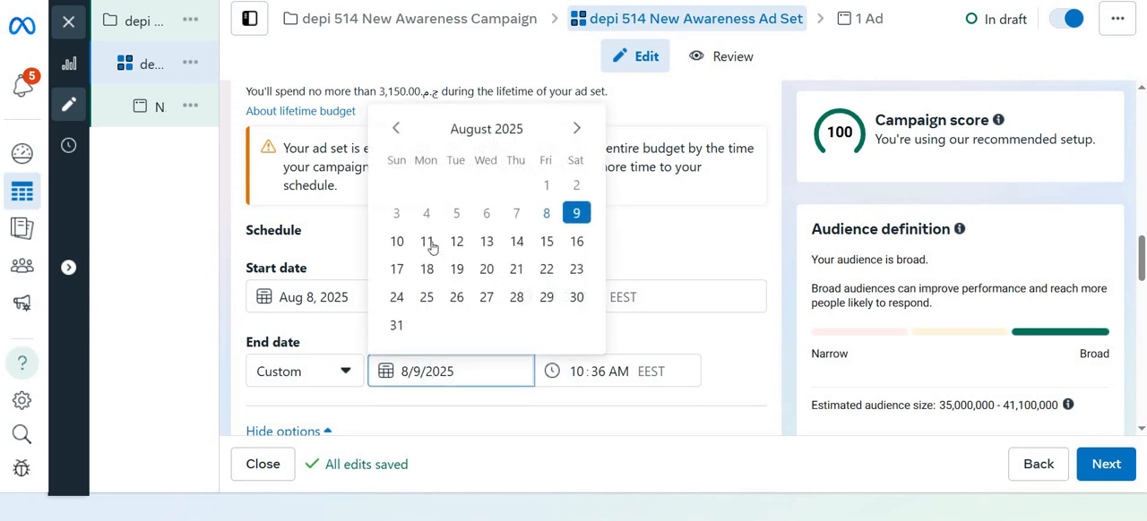
click(491, 244)
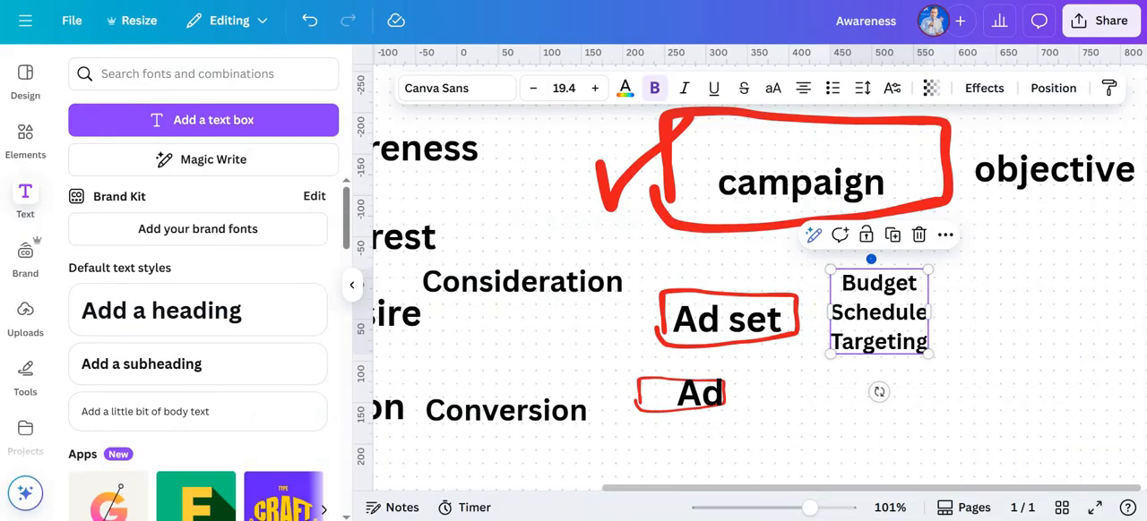
Switch to the Awareness design in Canva, highlight Budget in the Ad set notes, and return to the ad set's schedule in Ads Manager
double_click(880, 286)
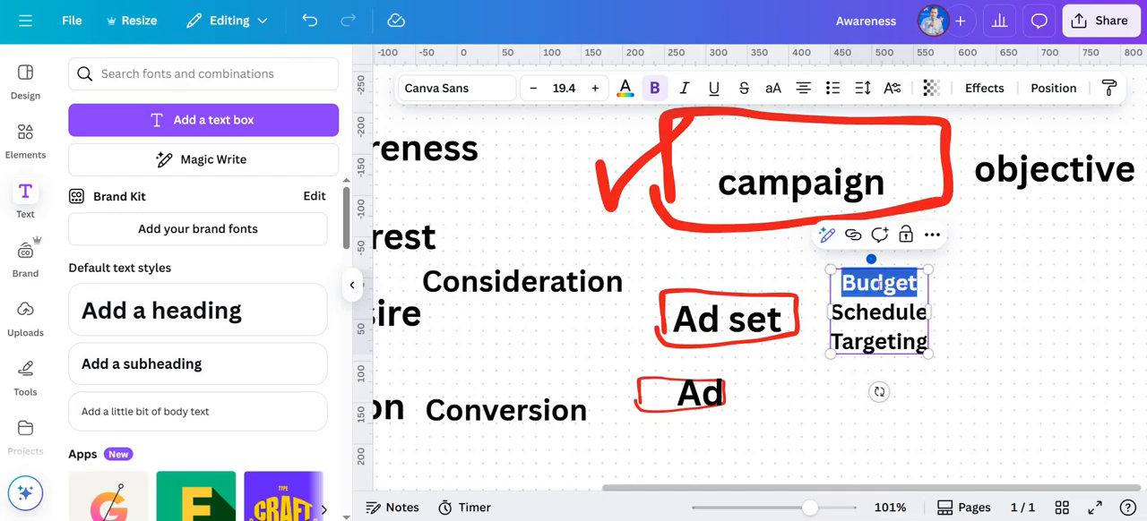
click(880, 315)
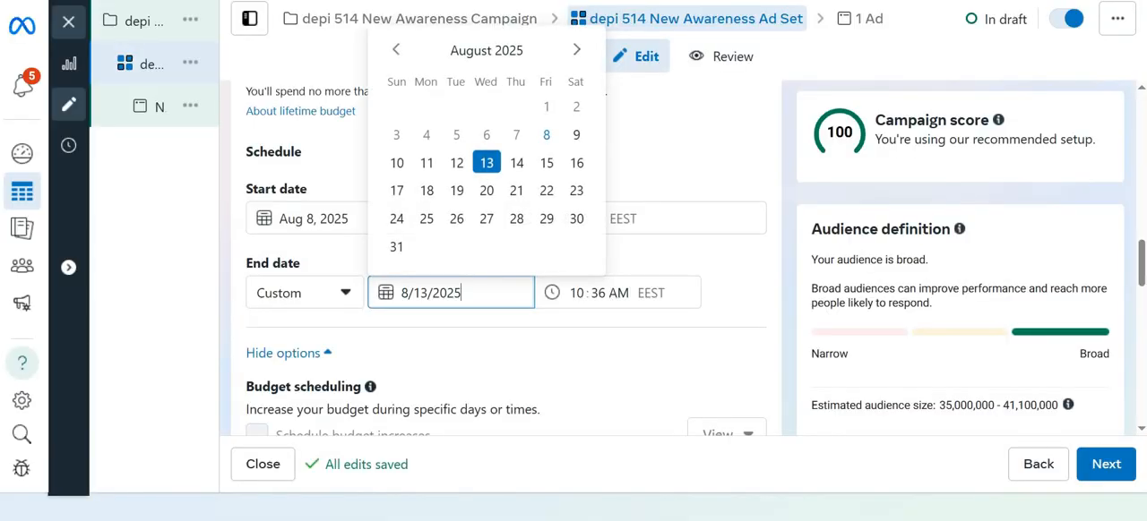
click(678, 131)
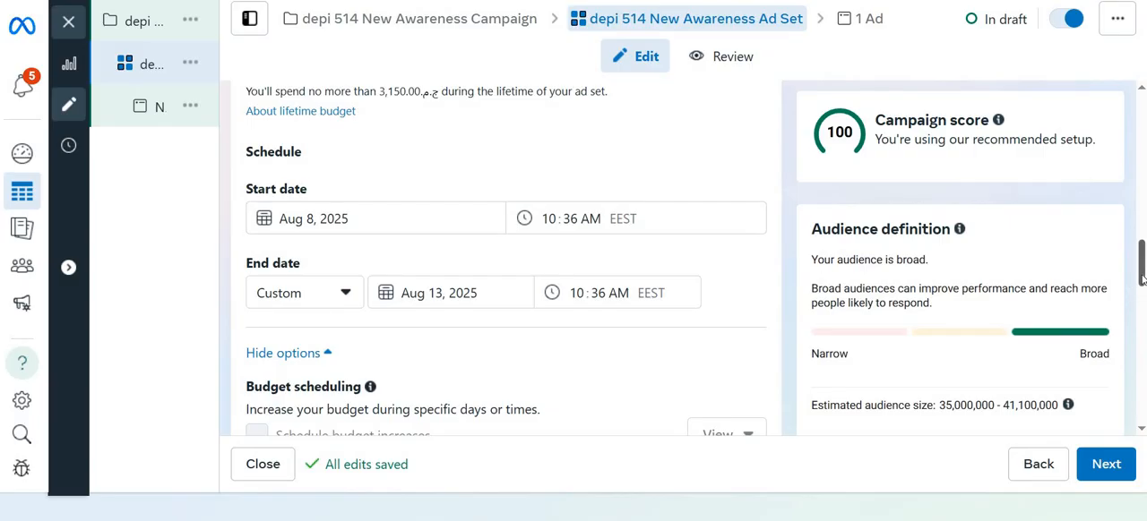
Set the ad set's lifetime budget to 1,000 EGP
drag(1141, 280, 1139, 247)
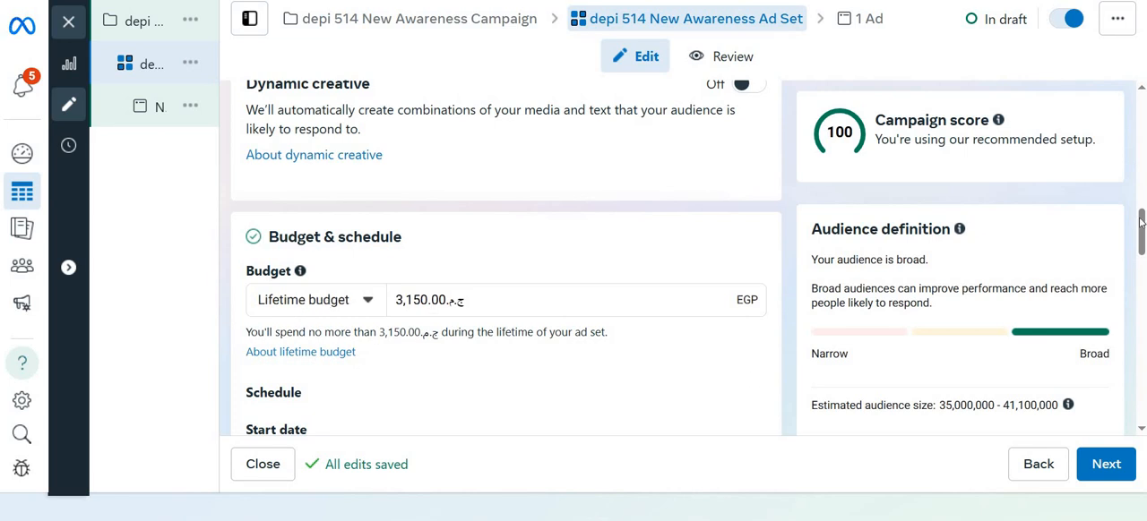
mouse_move(1140, 222)
mouse_down()
mouse_move(1142, 245)
mouse_move(1142, 225)
mouse_up()
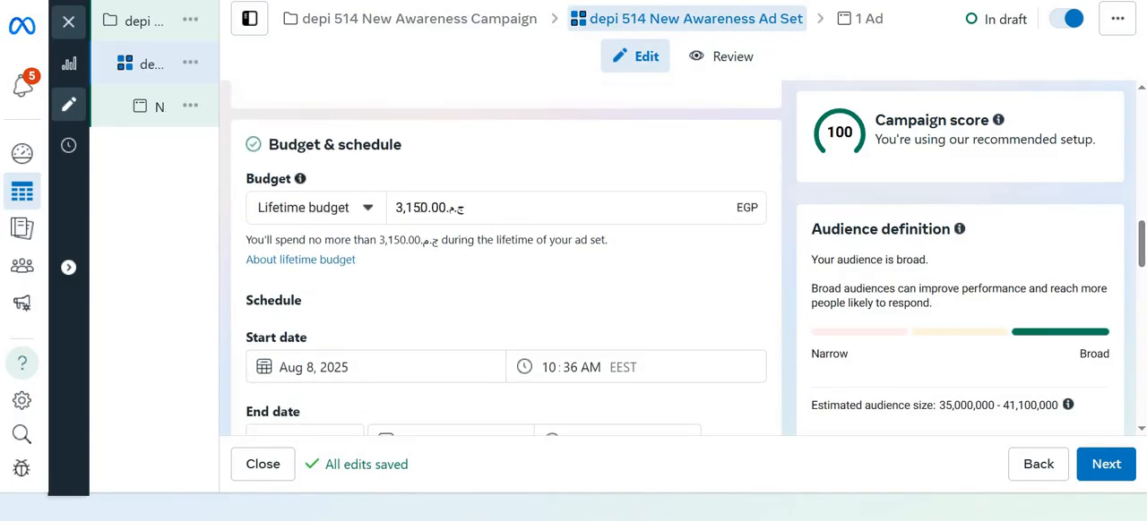
double_click(422, 208)
text(4)
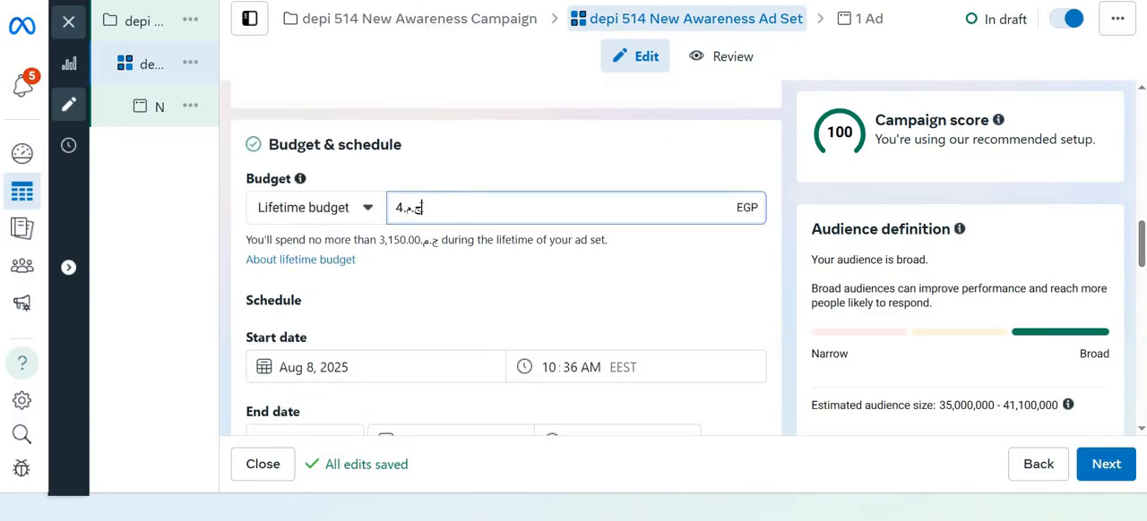
key(BackSpace)
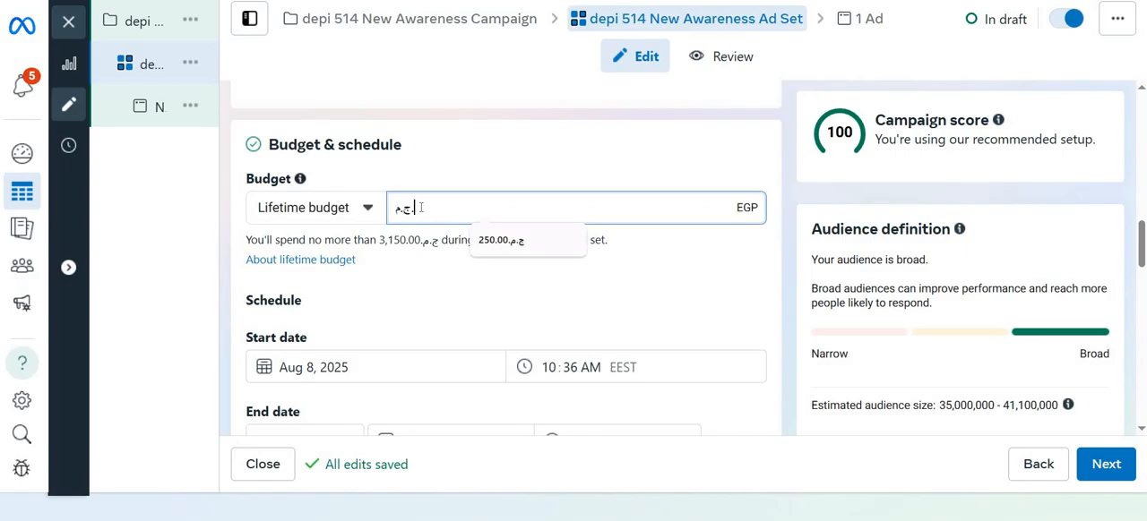
text(1000)
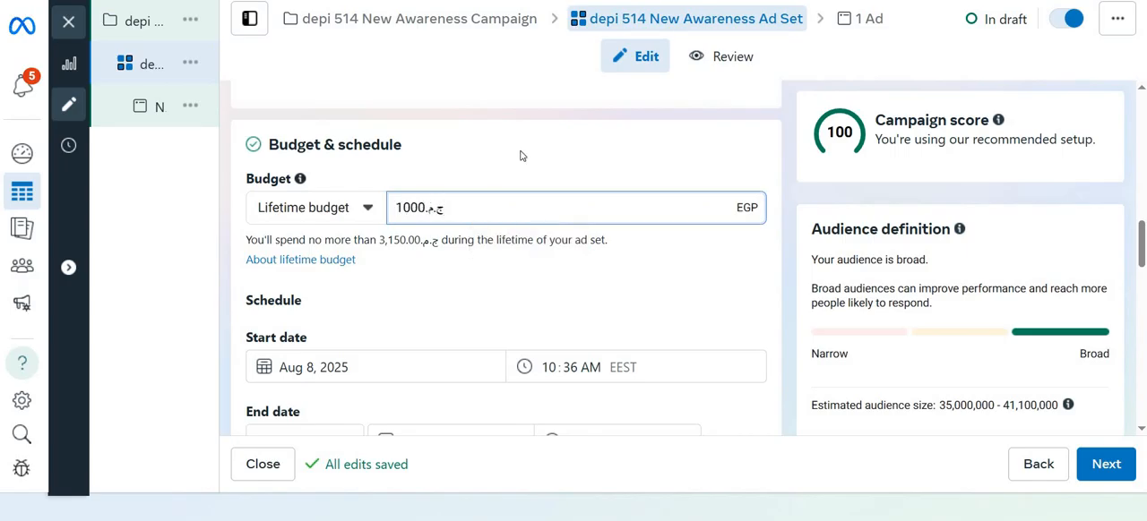
click(520, 156)
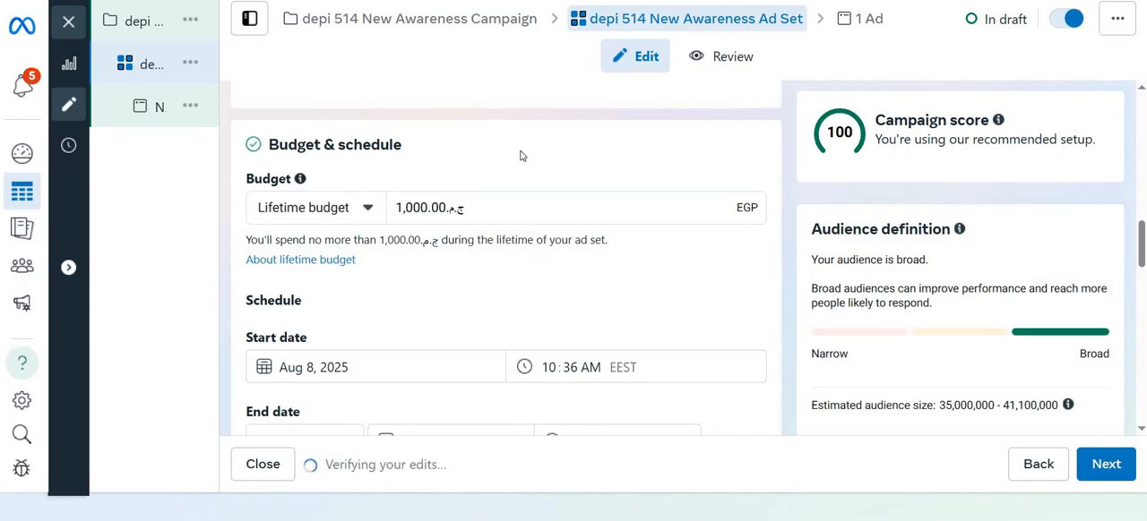
Set the ad set's lifetime budget to 1,250 EGP
double_click(406, 207)
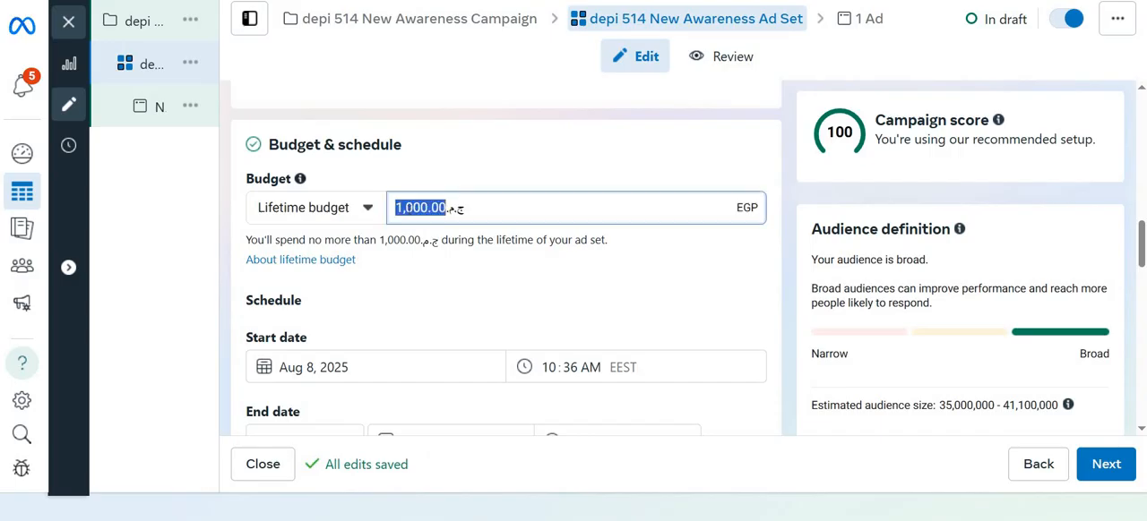
text(1250)
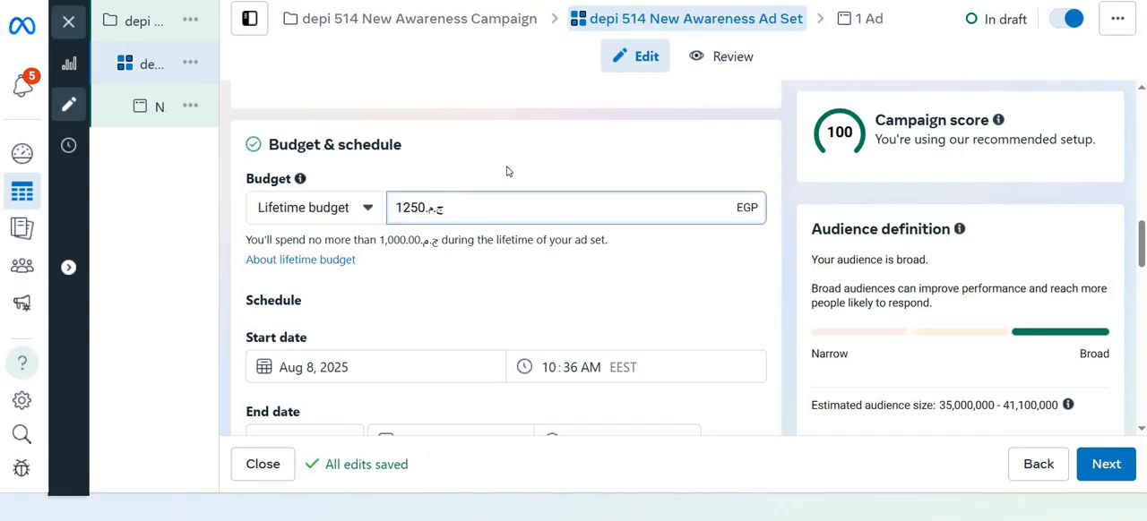
click(506, 171)
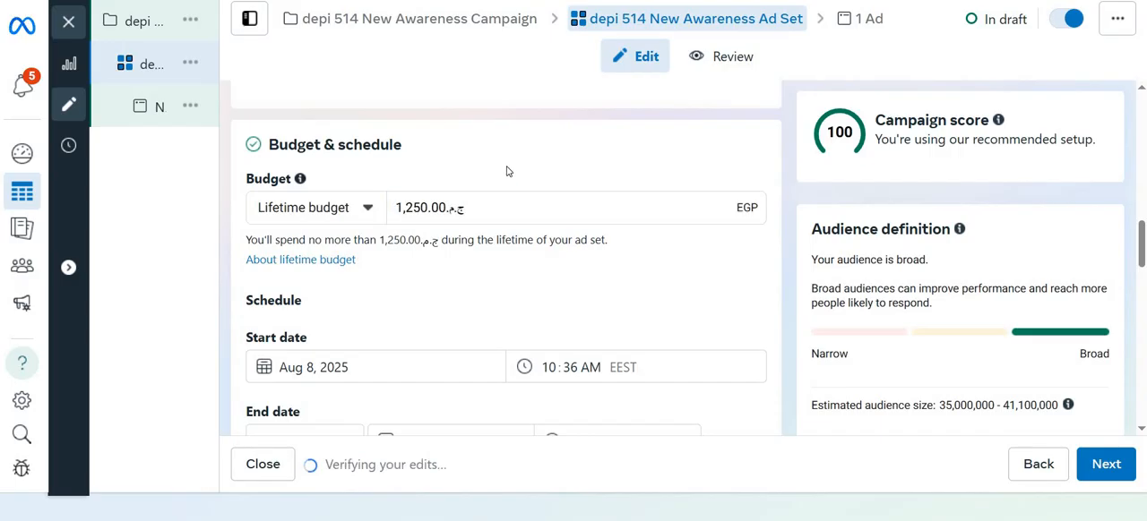
Switch the ad set's budget type to Daily budget and back to Lifetime budget to compare the two
click(367, 209)
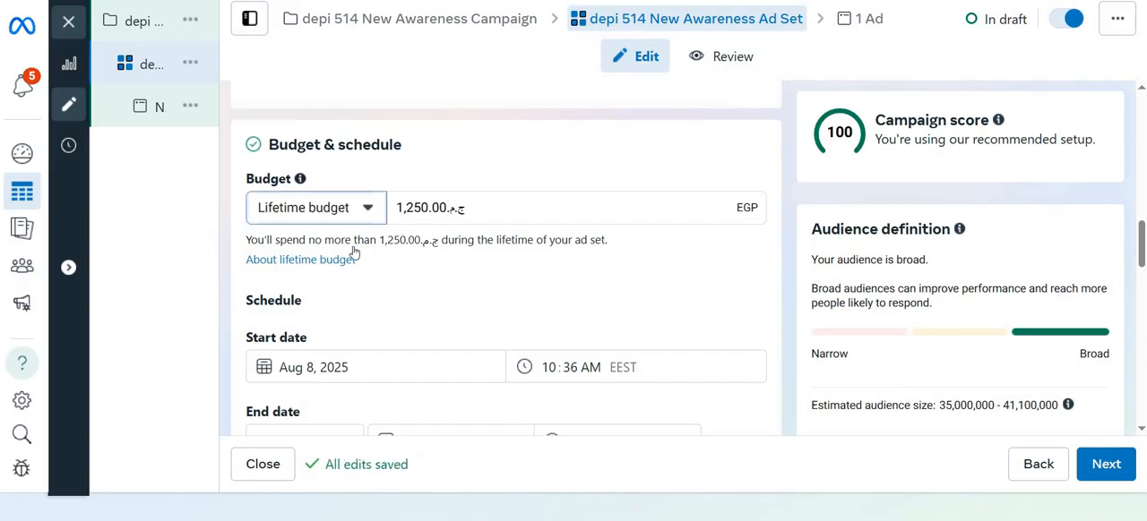
click(353, 251)
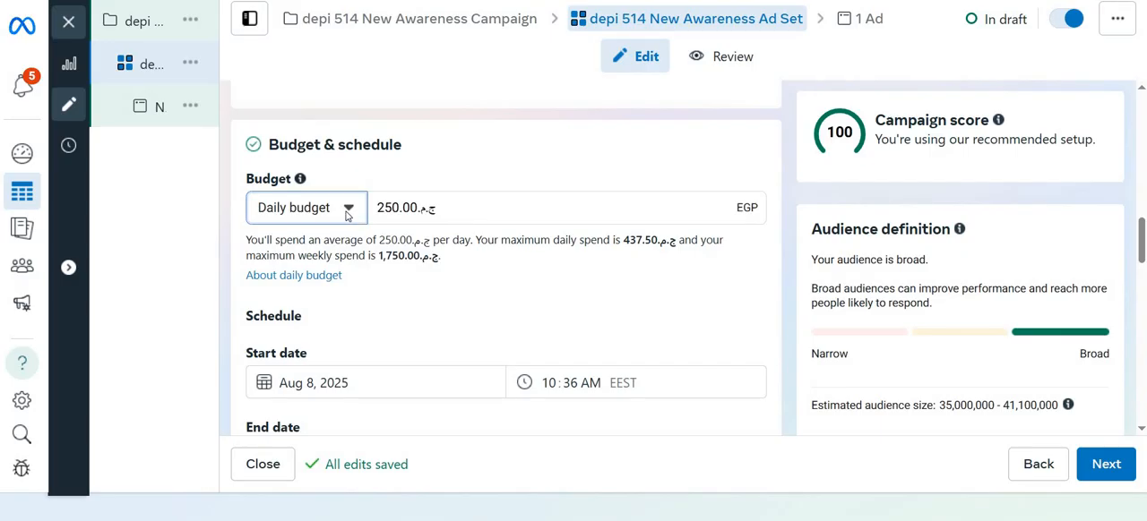
click(347, 213)
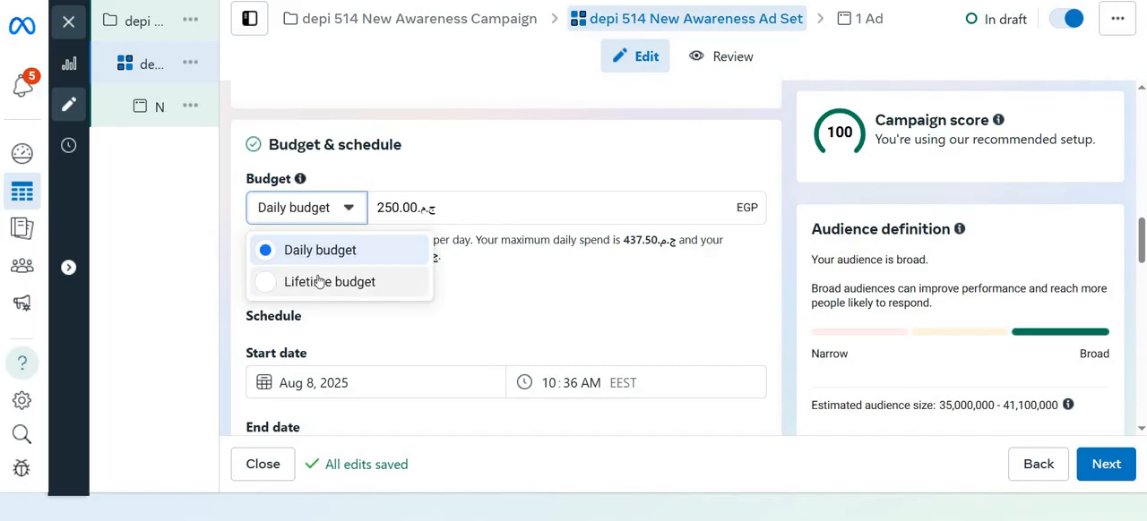
click(319, 282)
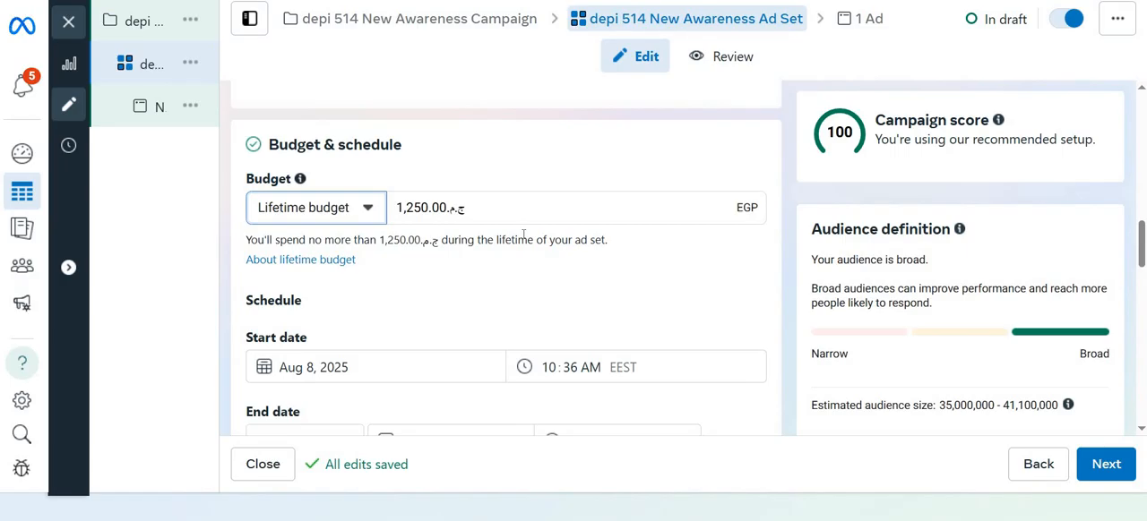
Set the ad set's budget type to Daily budget
click(357, 211)
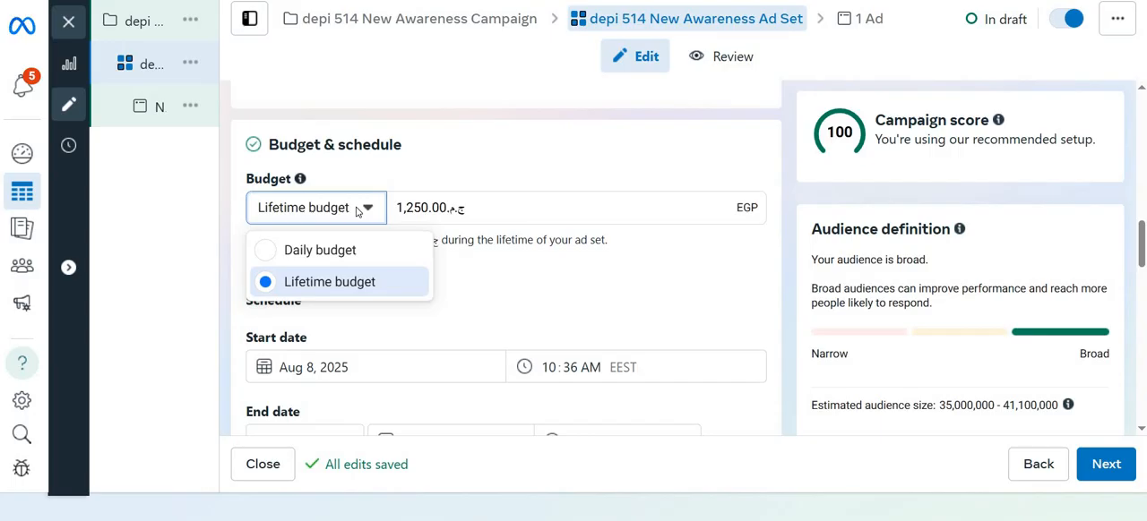
click(427, 162)
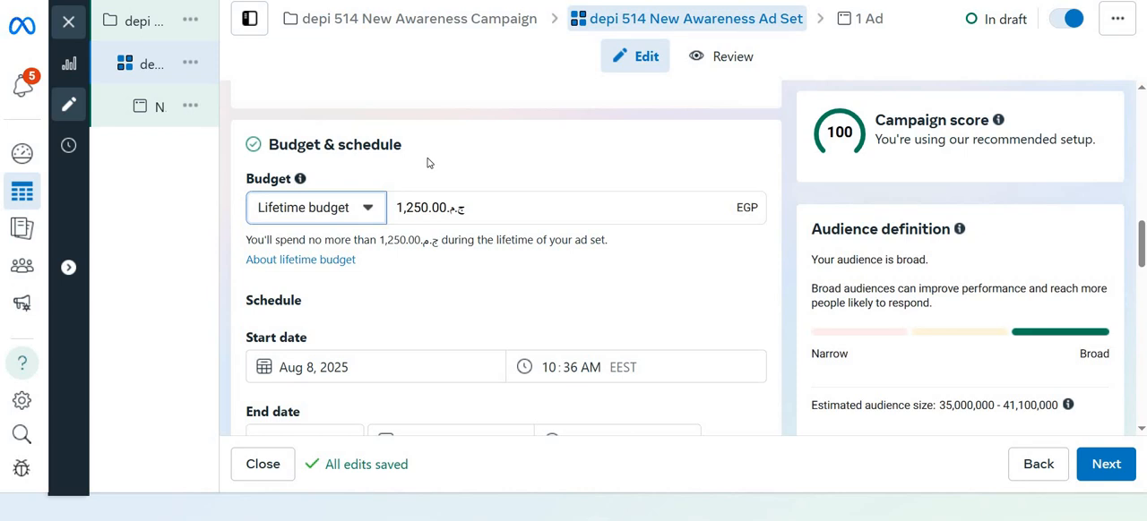
click(370, 211)
click(343, 246)
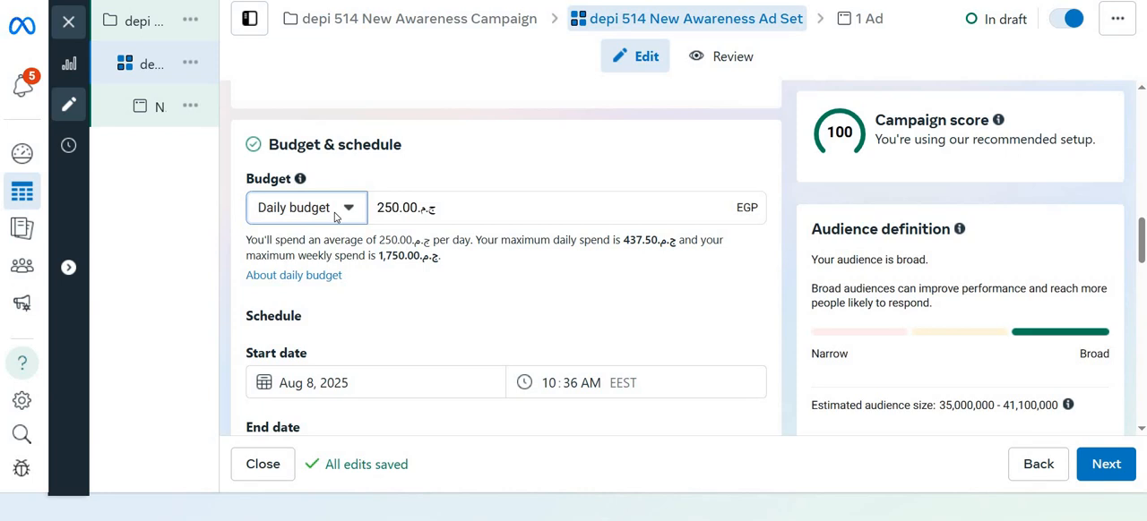
Set the ad set's budget type to Lifetime budget and enable running ads on a schedule
click(334, 215)
drag(314, 285, 320, 292)
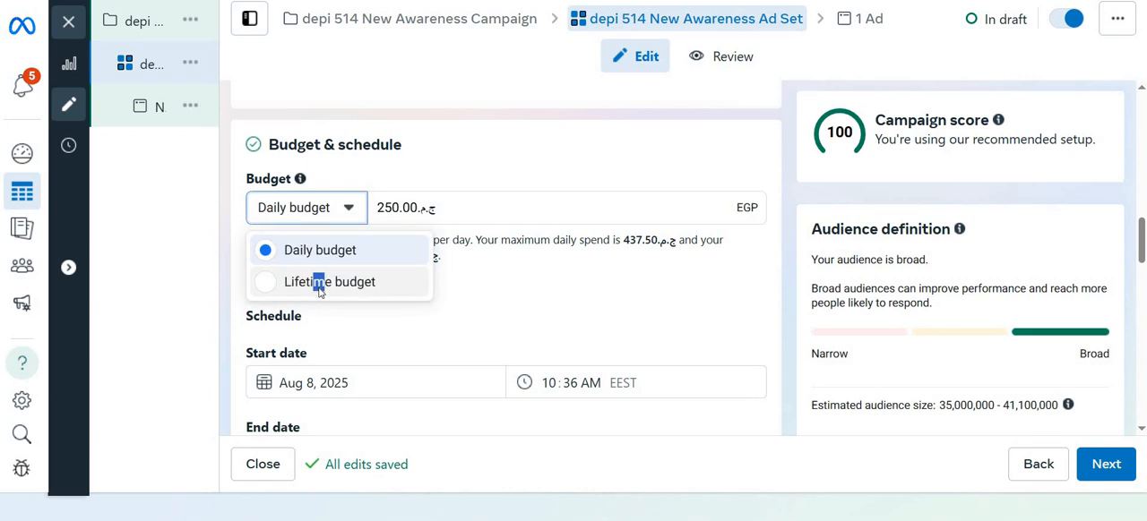
click(320, 285)
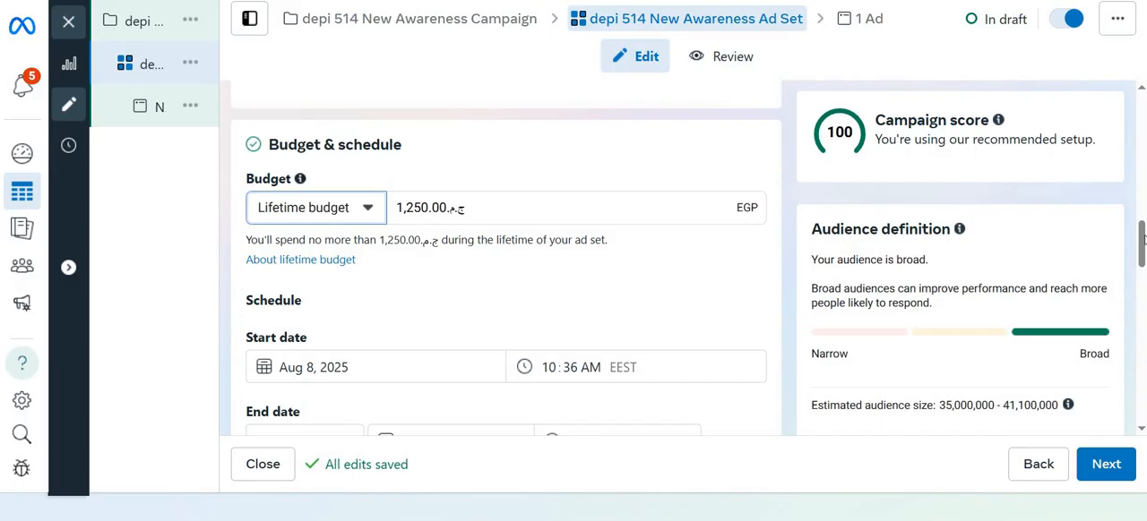
drag(1142, 235, 1142, 308)
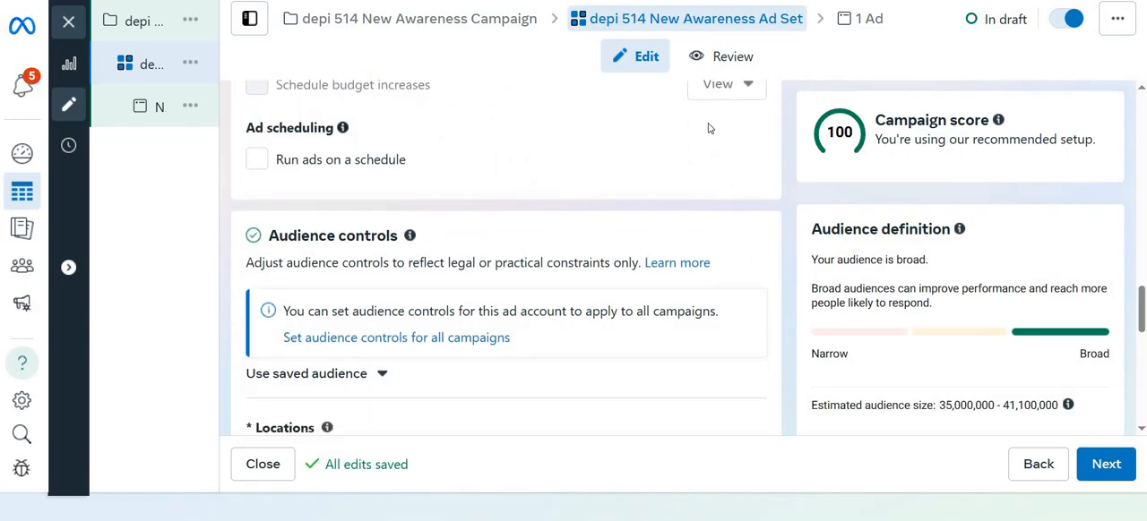
click(258, 161)
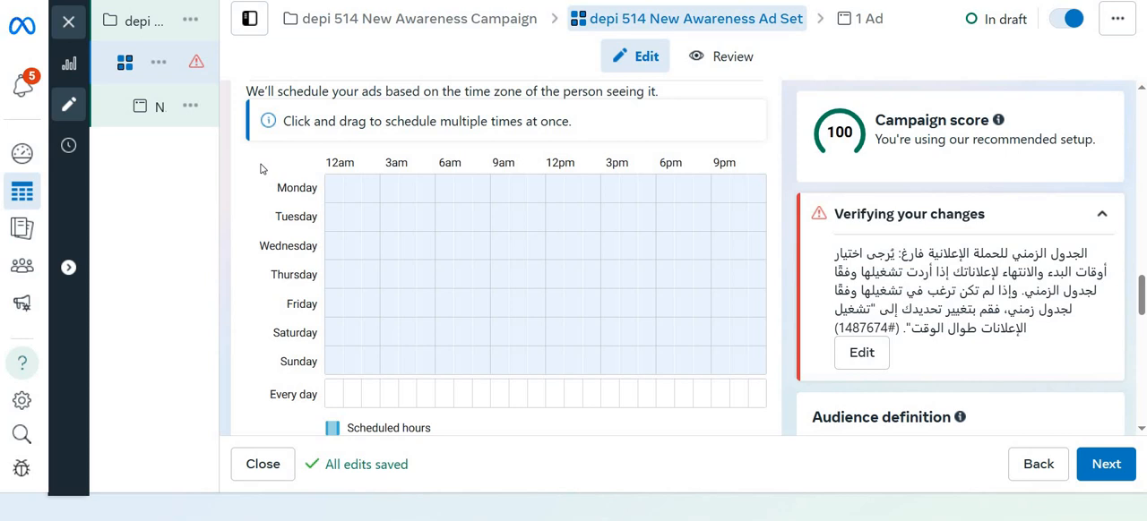
Schedule the ads to run every day from 3pm to midnight
mouse_move(131, 187)
click(610, 394)
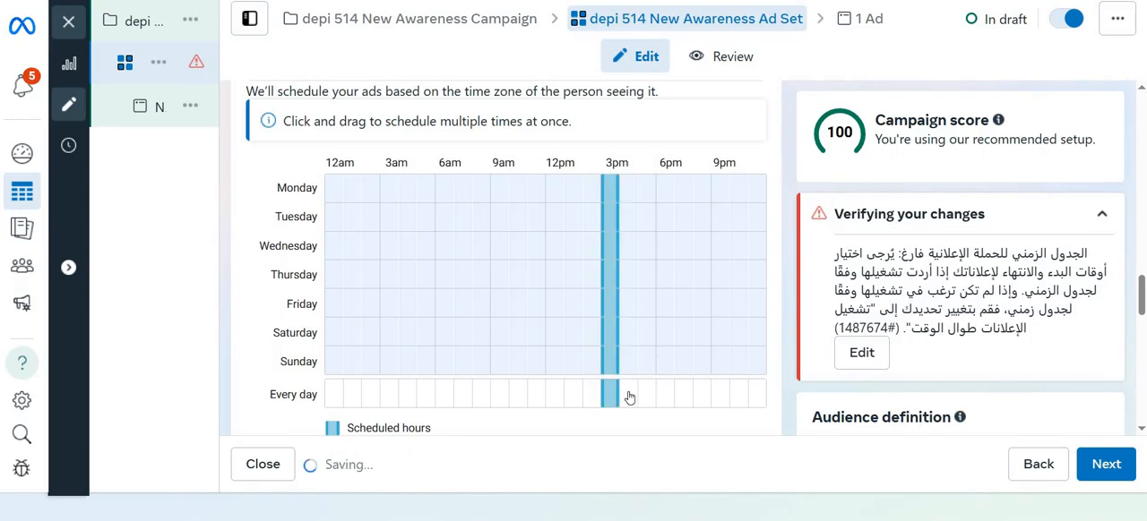
click(627, 394)
click(649, 394)
click(667, 396)
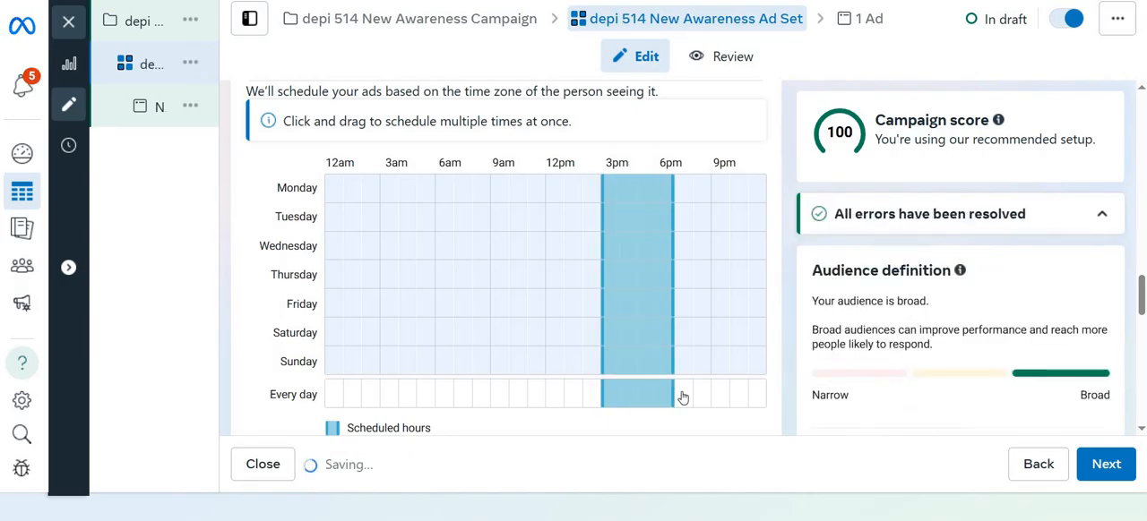
click(683, 396)
click(758, 396)
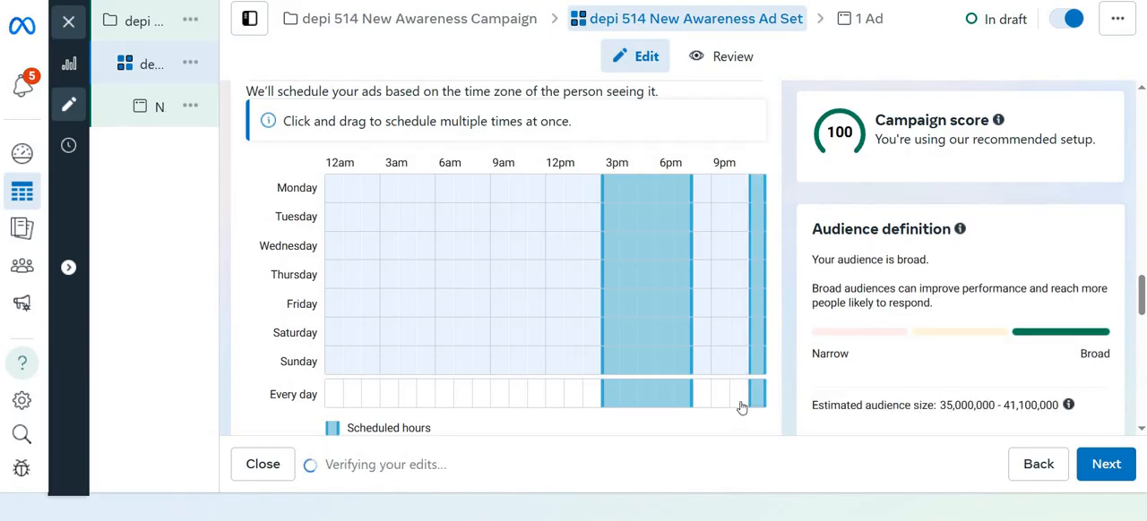
click(732, 400)
click(717, 400)
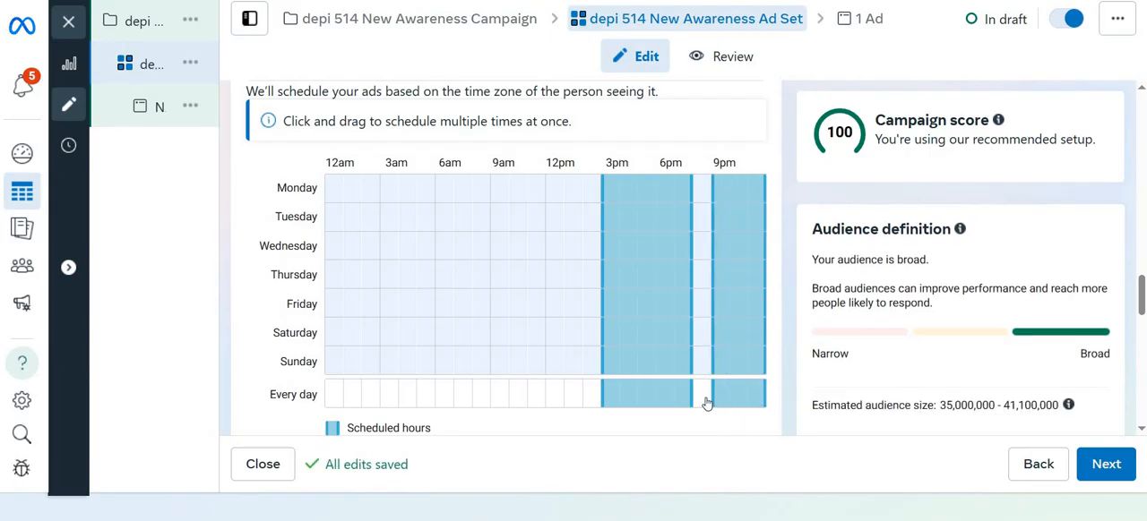
click(704, 400)
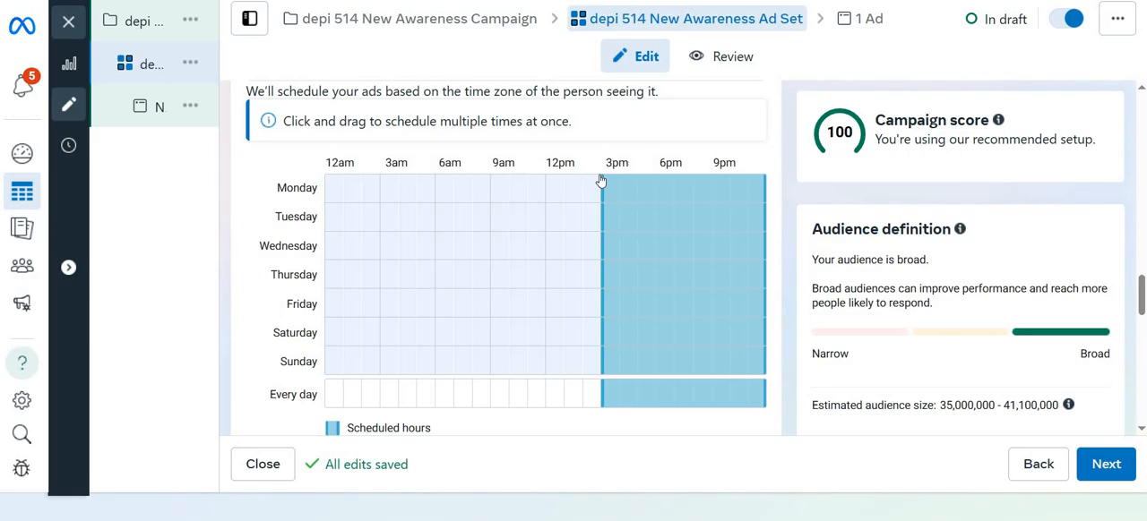
Clear all the every-day scheduled hours between 3pm and midnight from the ad schedule
click(614, 402)
click(629, 401)
click(651, 401)
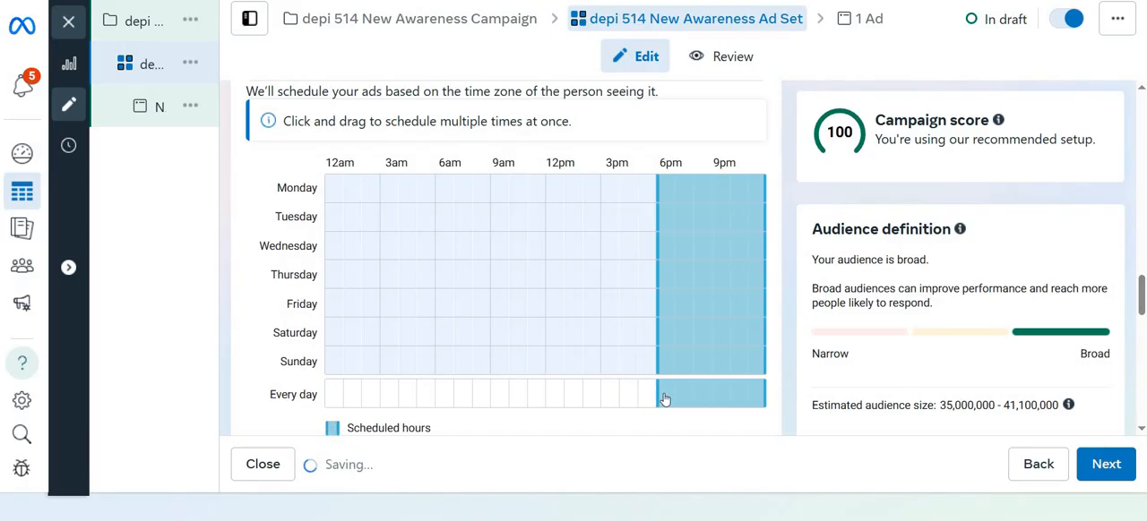
click(665, 400)
click(663, 399)
click(667, 401)
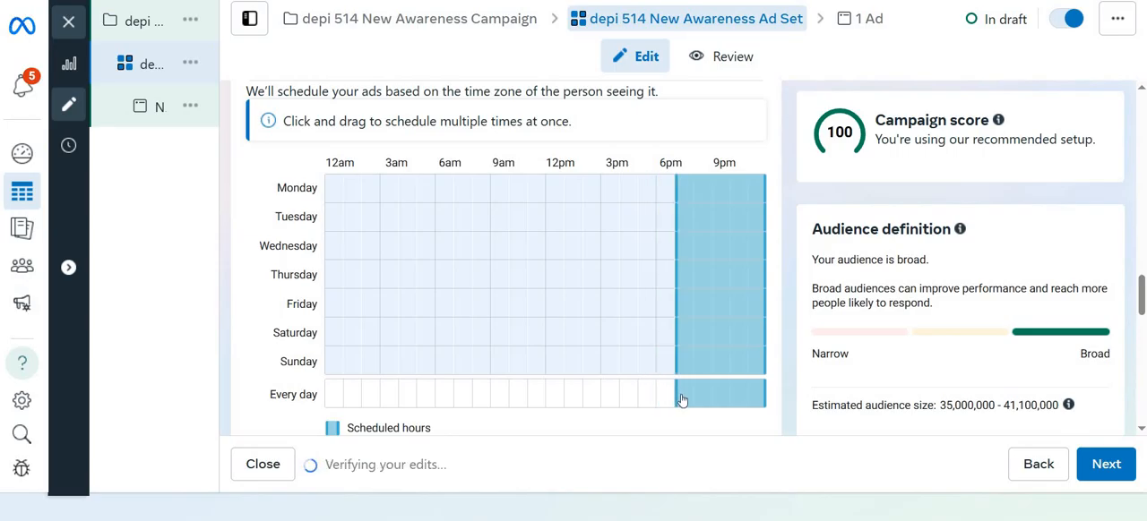
click(685, 400)
click(702, 400)
click(719, 399)
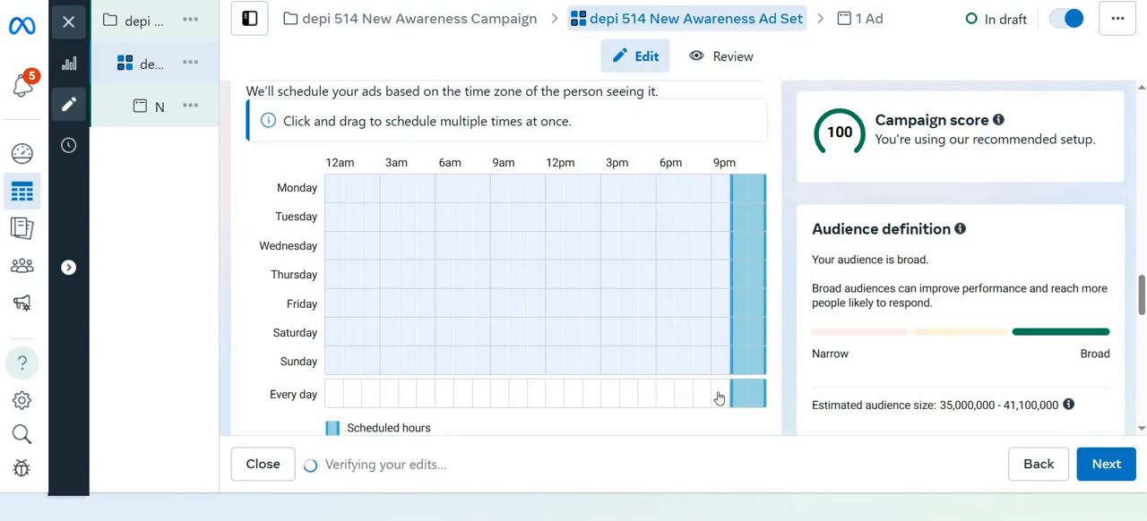
click(718, 399)
click(723, 399)
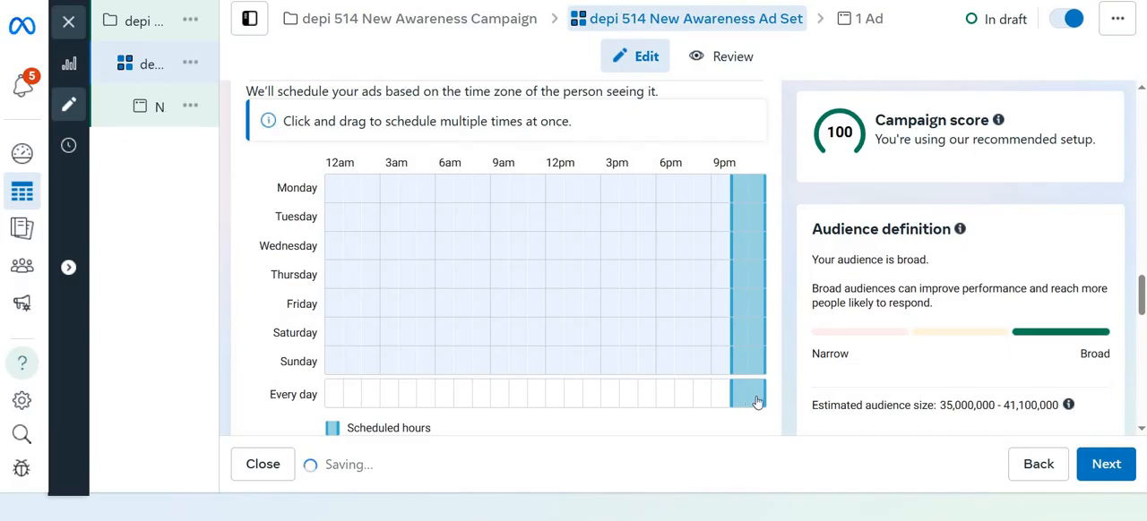
click(740, 400)
click(757, 400)
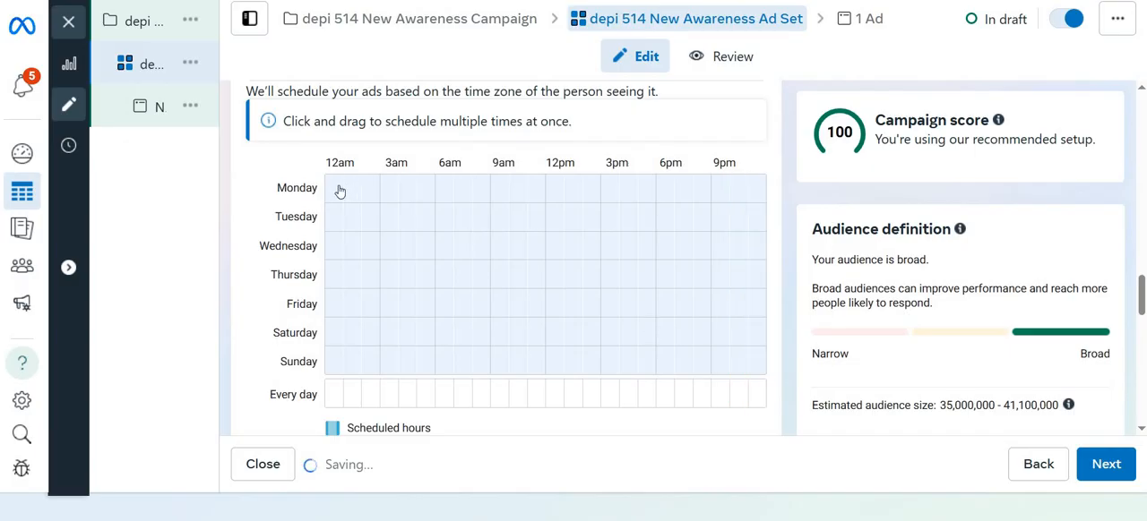
Schedule the ads to run from 3pm to 6pm on Monday, Tuesday and Wednesday
click(614, 194)
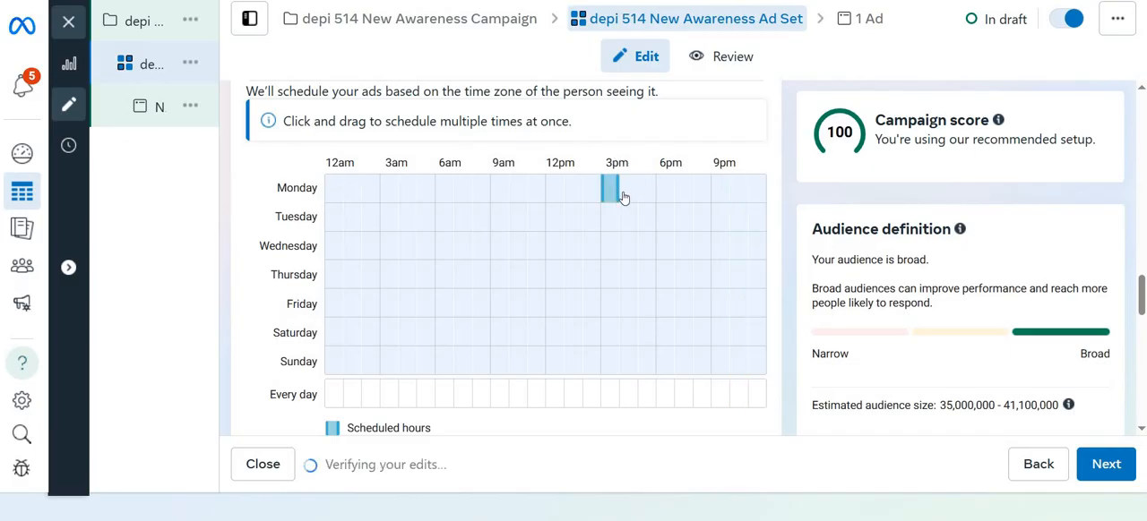
click(633, 195)
click(641, 197)
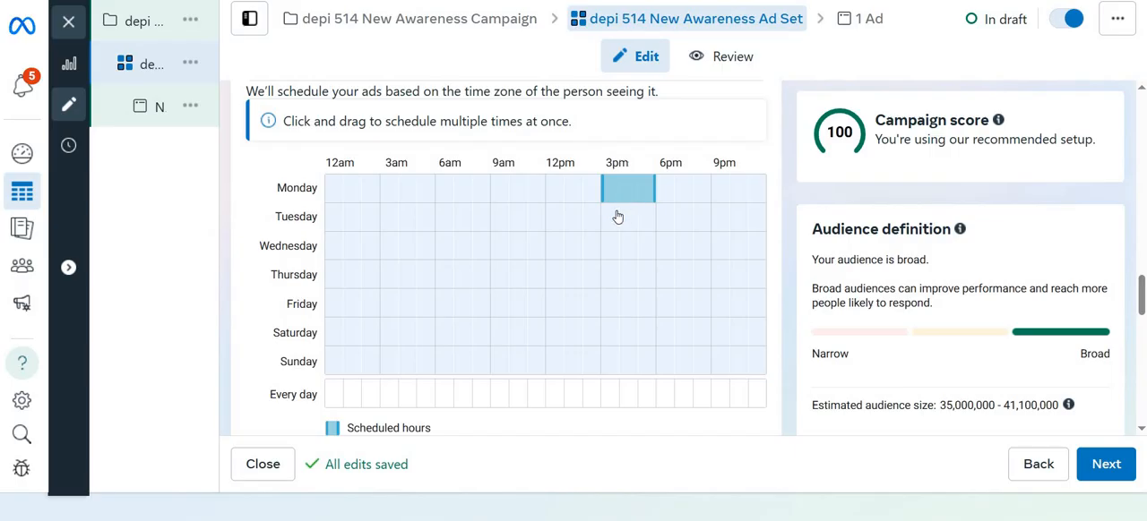
click(617, 216)
drag(629, 228, 652, 226)
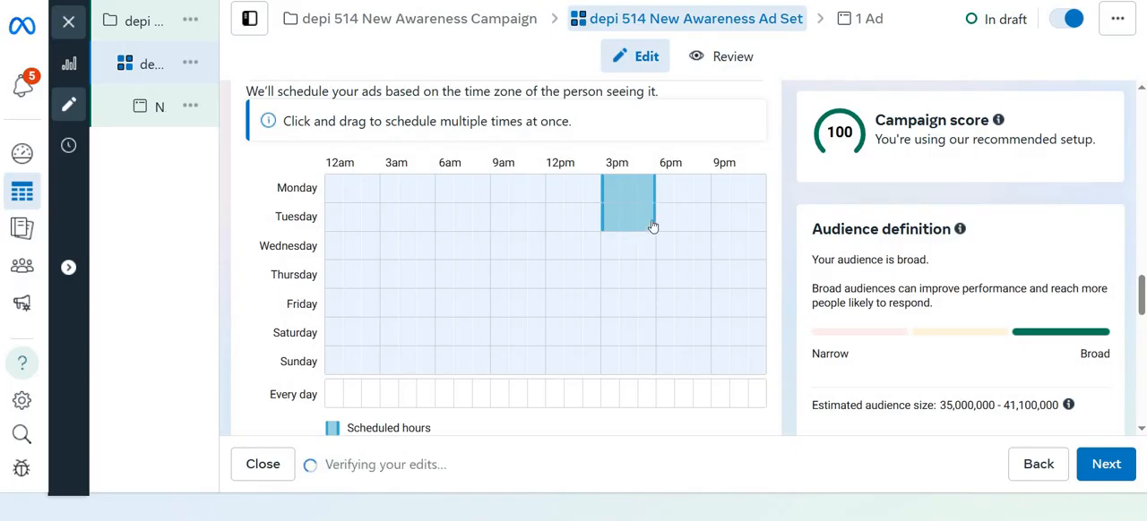
drag(617, 249, 654, 254)
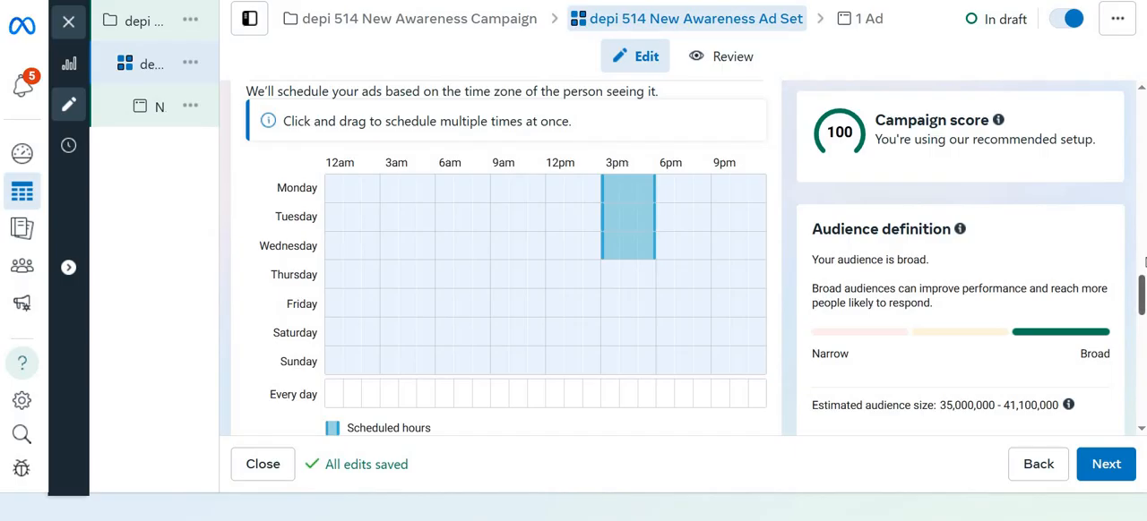
Review the budget scheduling and ad scheduling settings together with the weekly schedule grid
scroll(630, 368, up, 3)
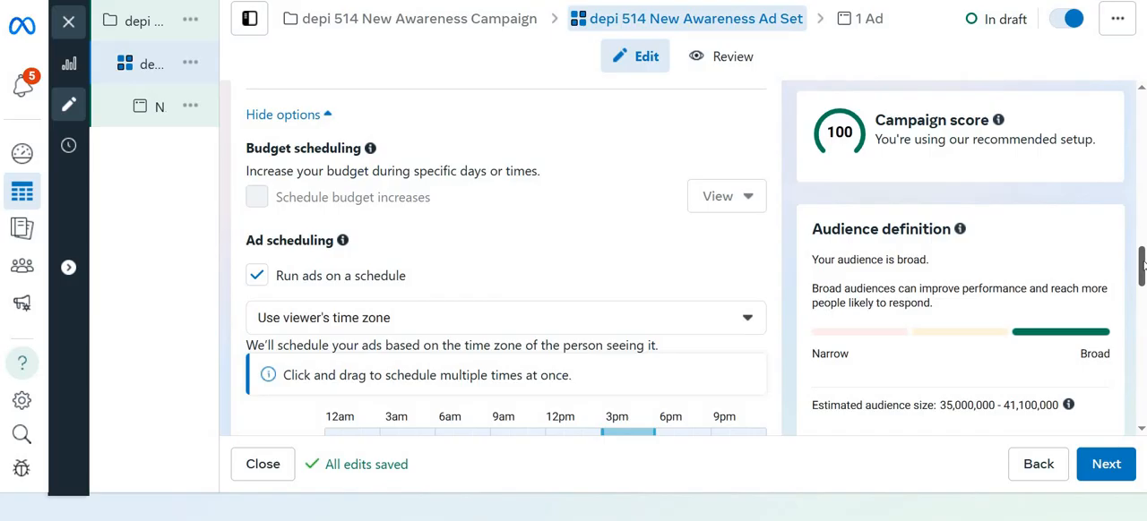
scroll(1143, 270, down, 1)
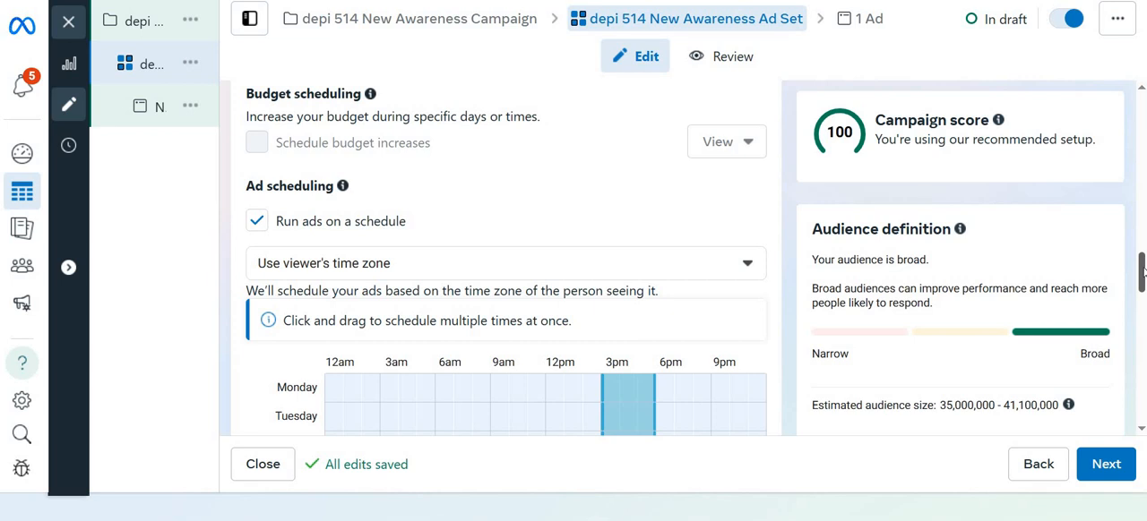
scroll(1143, 271, down, 4)
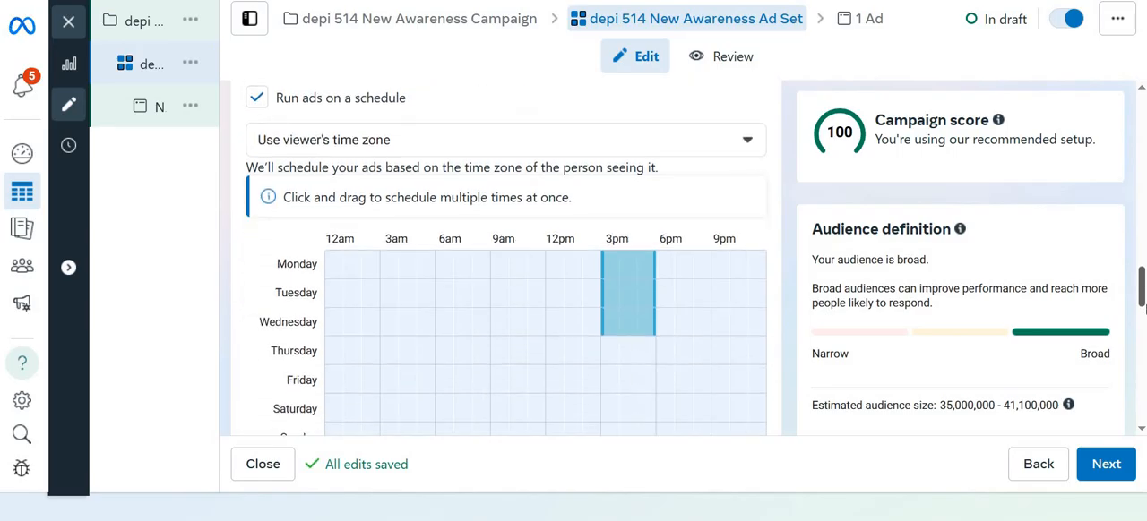
scroll(1142, 309, down, 4)
scroll(607, 177, up, 3)
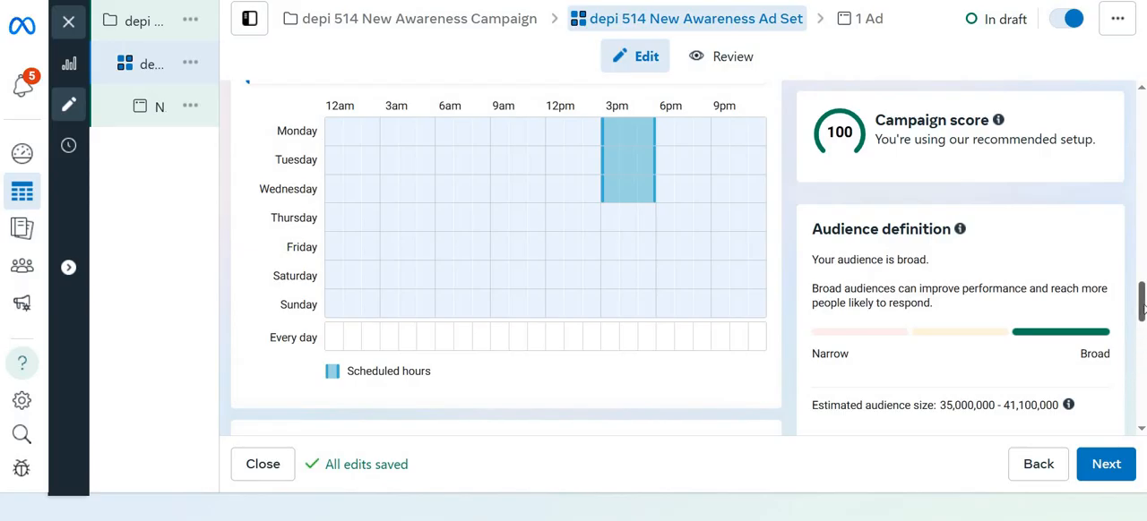
mouse_move(1143, 311)
mouse_down()
mouse_move(1143, 327)
mouse_move(1142, 295)
mouse_up()
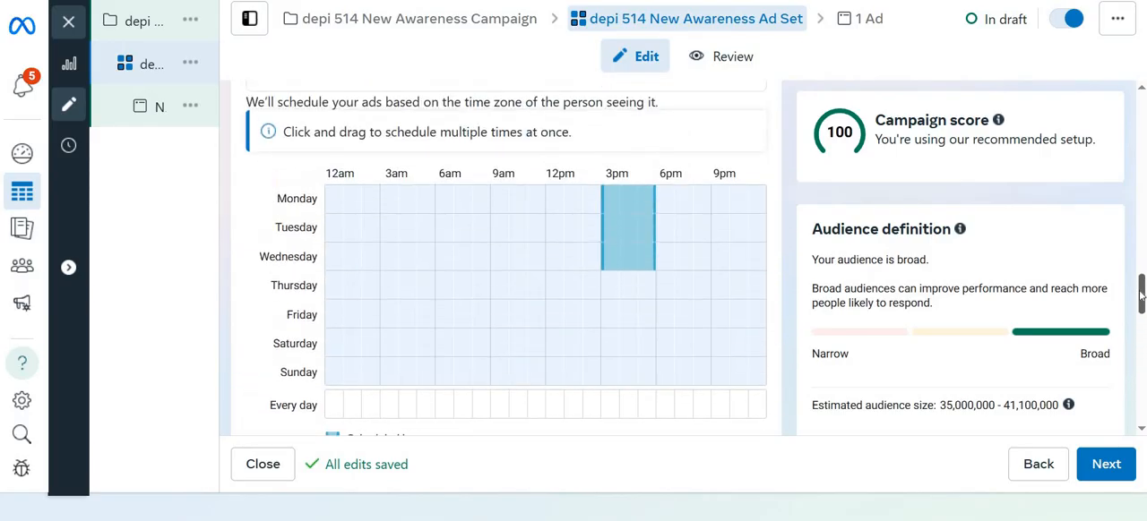
scroll(1142, 294, up, 1)
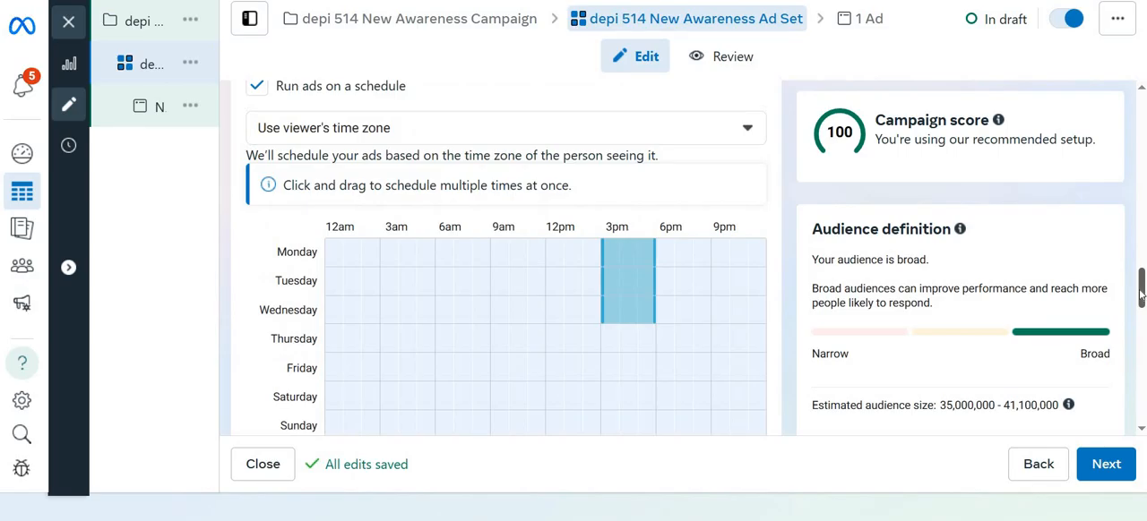
scroll(1141, 295, up, 1)
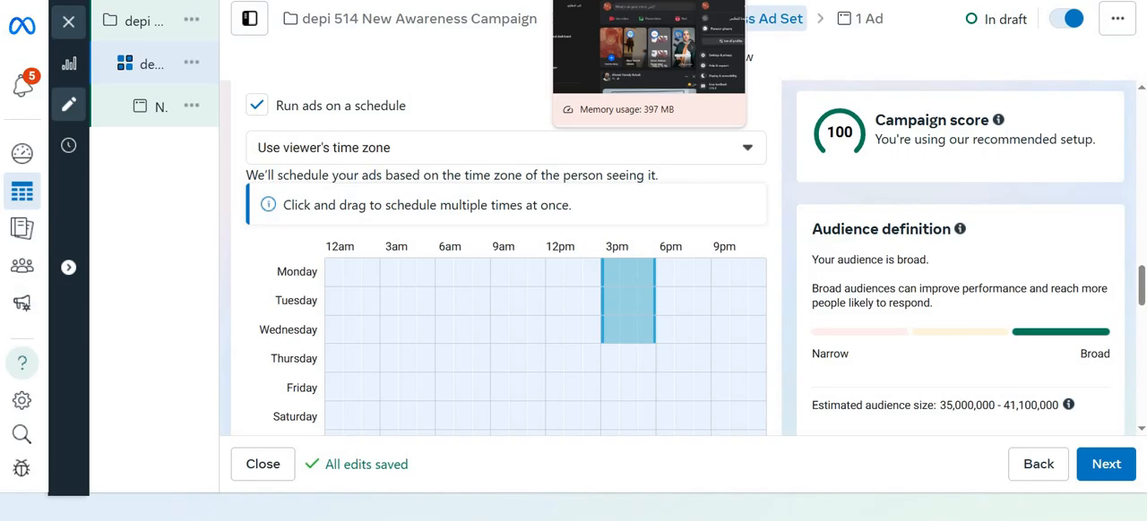
click(618, 0)
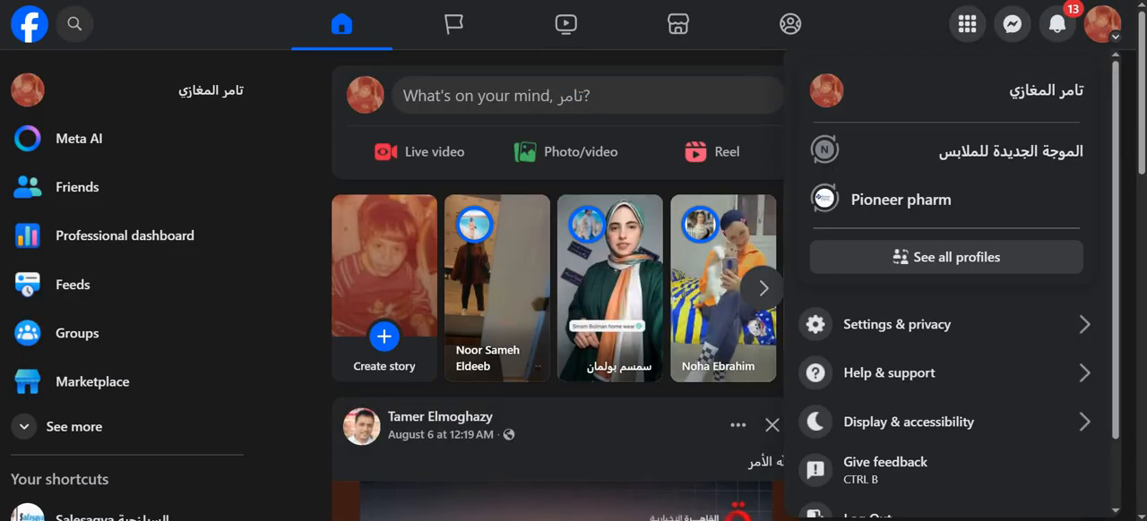
click(789, 1)
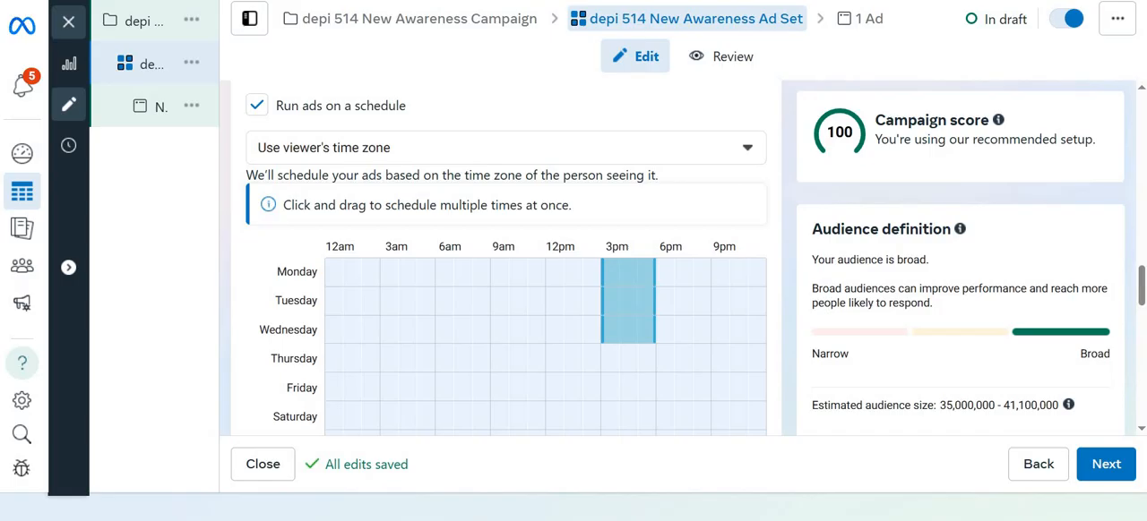
Search Google for "facebook ads policy" in a new browser tab
key(ctrl+t)
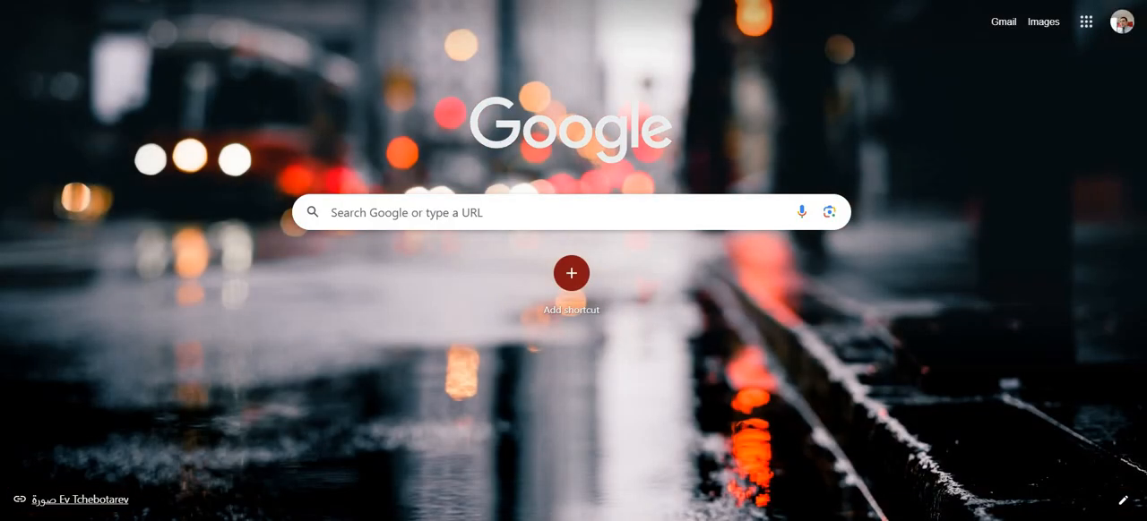
key(ctrl+l)
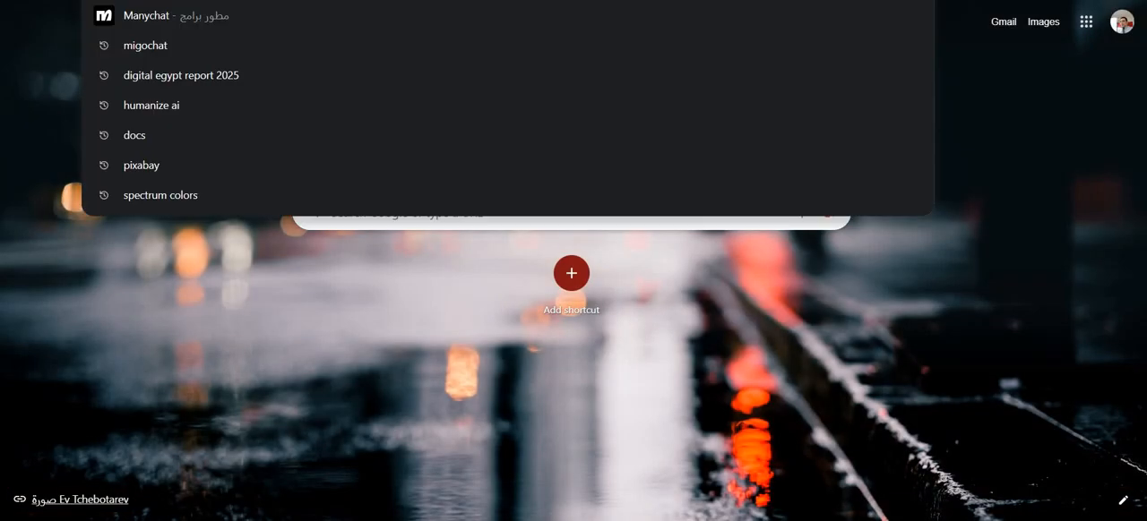
text(facebook)
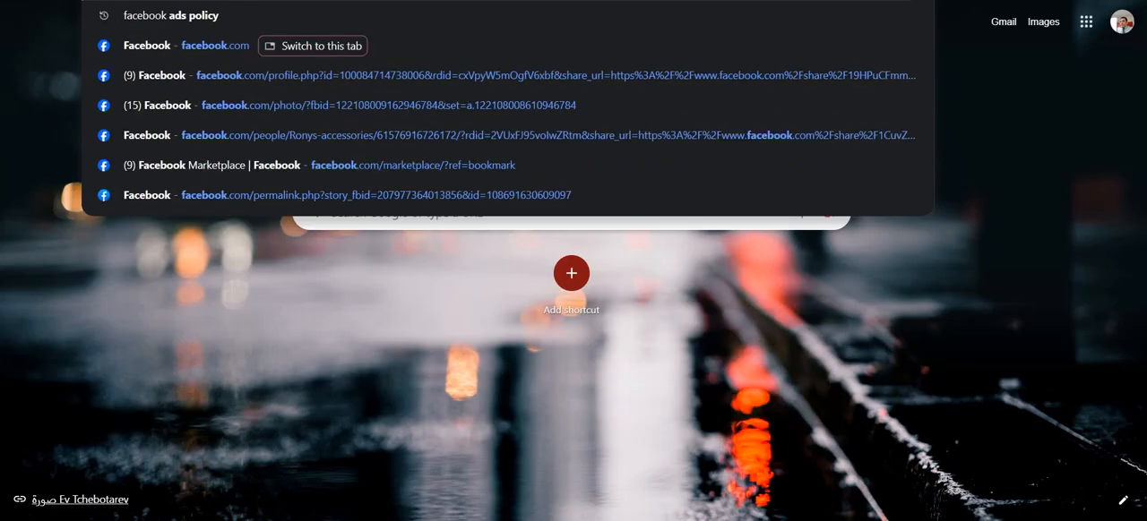
text( ads policy)
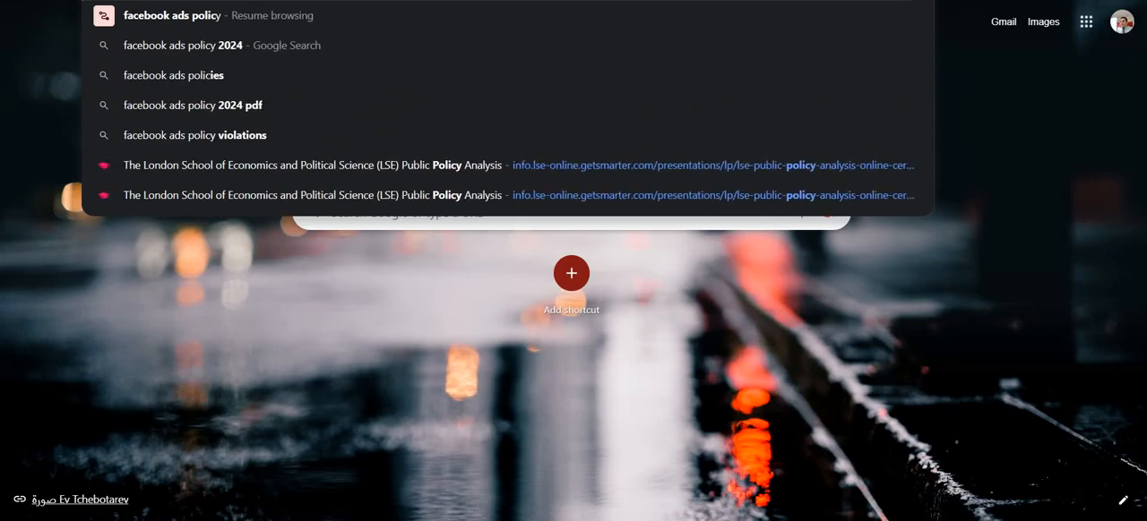
key(Return)
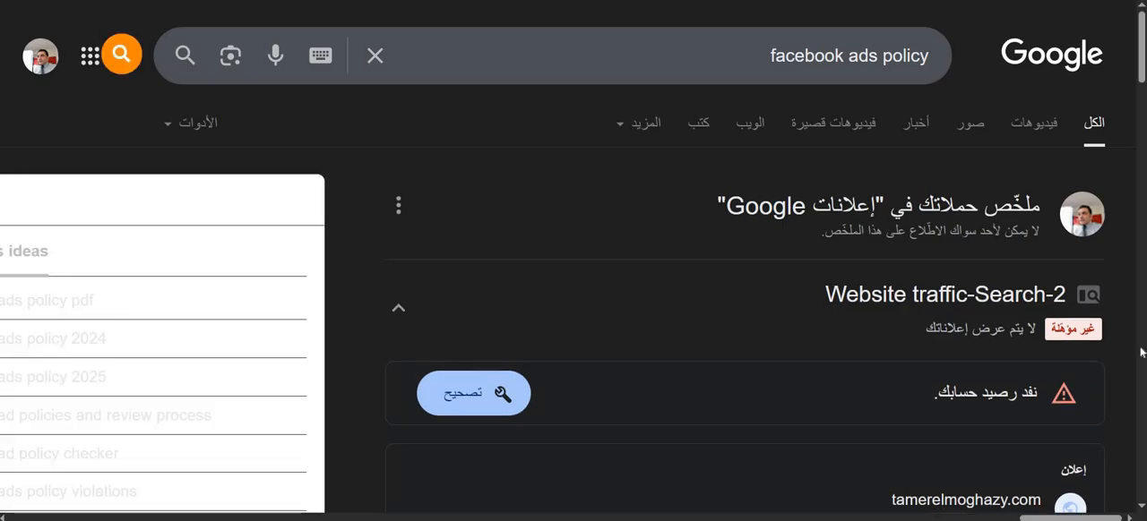
Open the About Meta Advertising Standards result in its own tab and read its introduction
scroll(955, 434, down, 5)
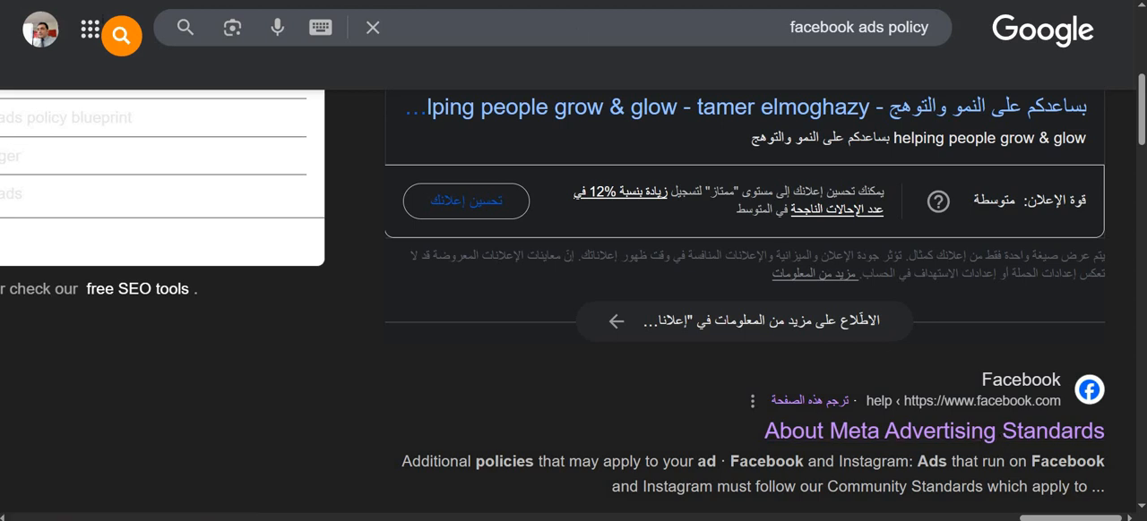
key(ctrl+Tab)
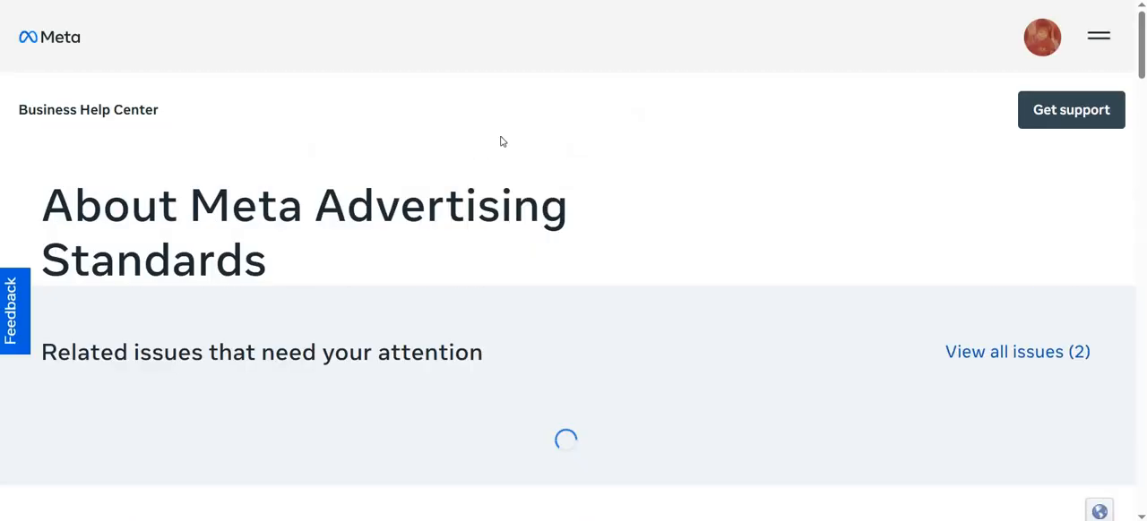
scroll(502, 141, down, 3)
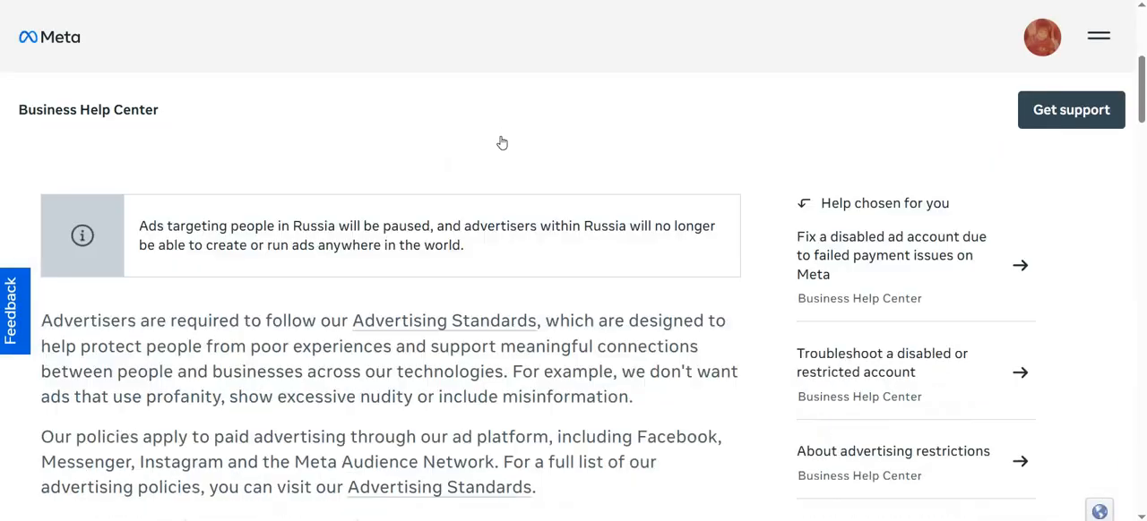
Read the article's list of advertising policies, from personal attributes and sensational content to alcohol and social issues, elections or politics
scroll(502, 143, down, 7)
scroll(478, 144, up, 1)
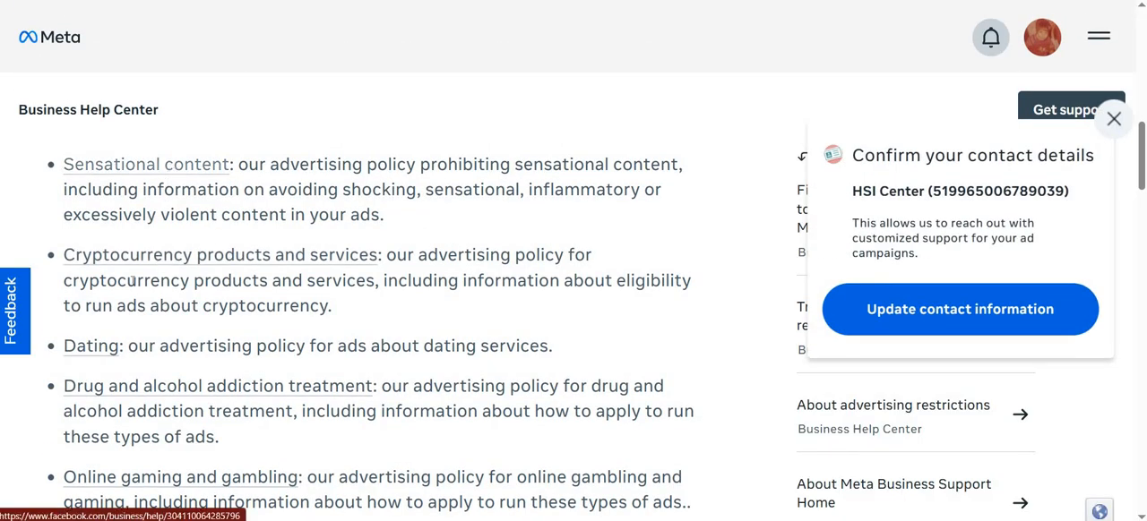
scroll(134, 400, down, 1)
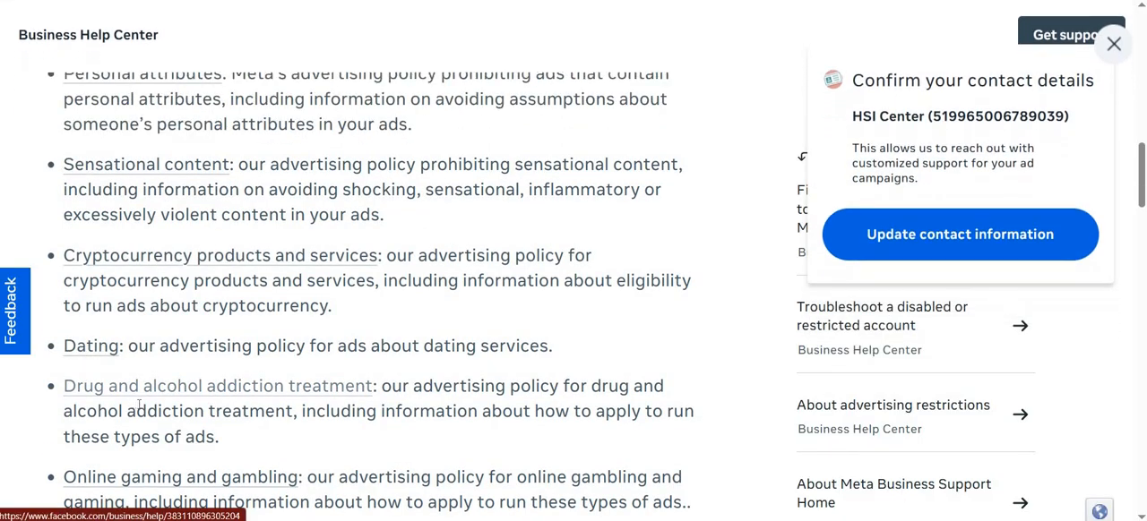
scroll(139, 406, down, 1)
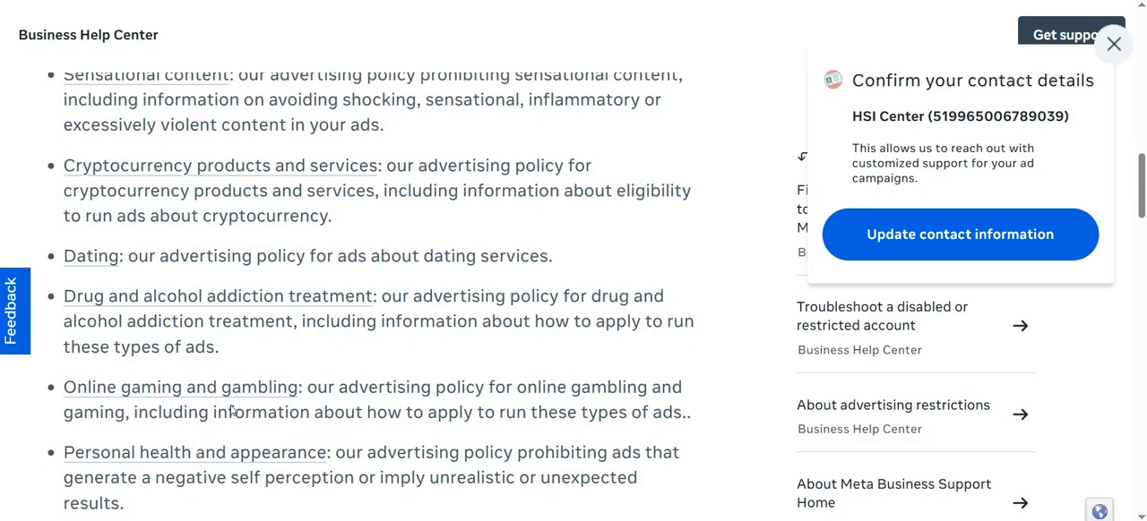
scroll(232, 408, down, 1)
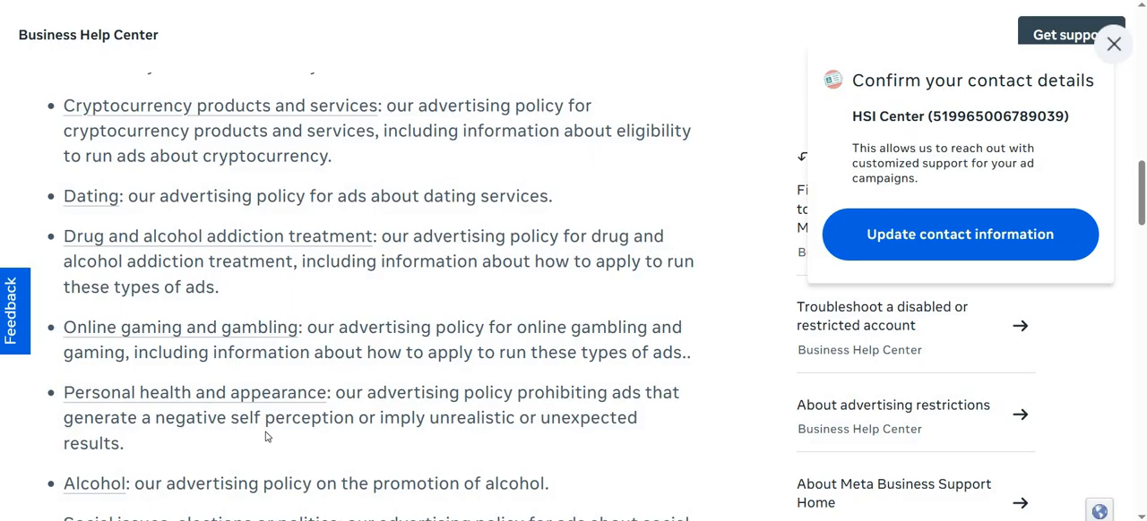
scroll(265, 436, down, 2)
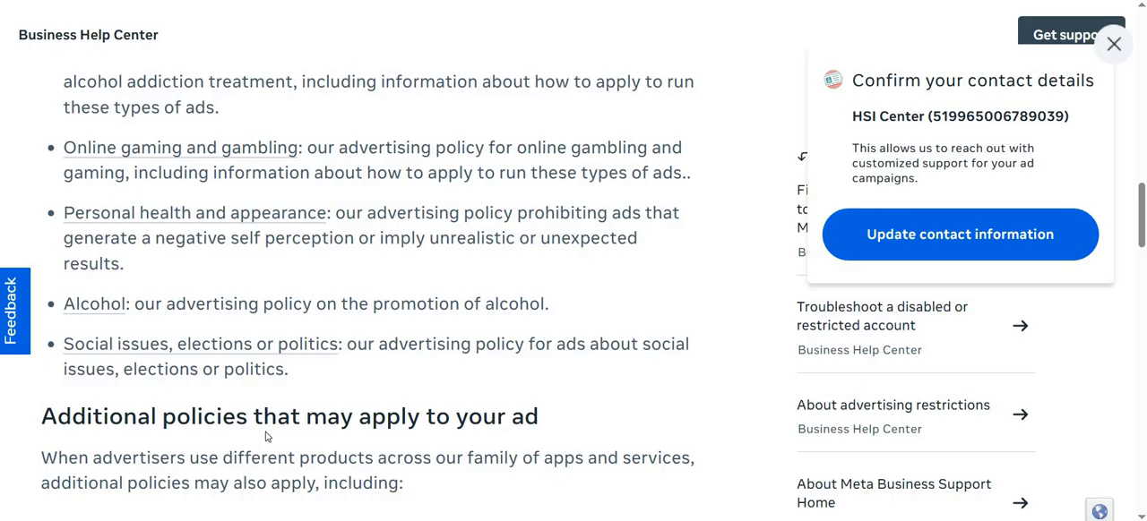
scroll(265, 437, down, 5)
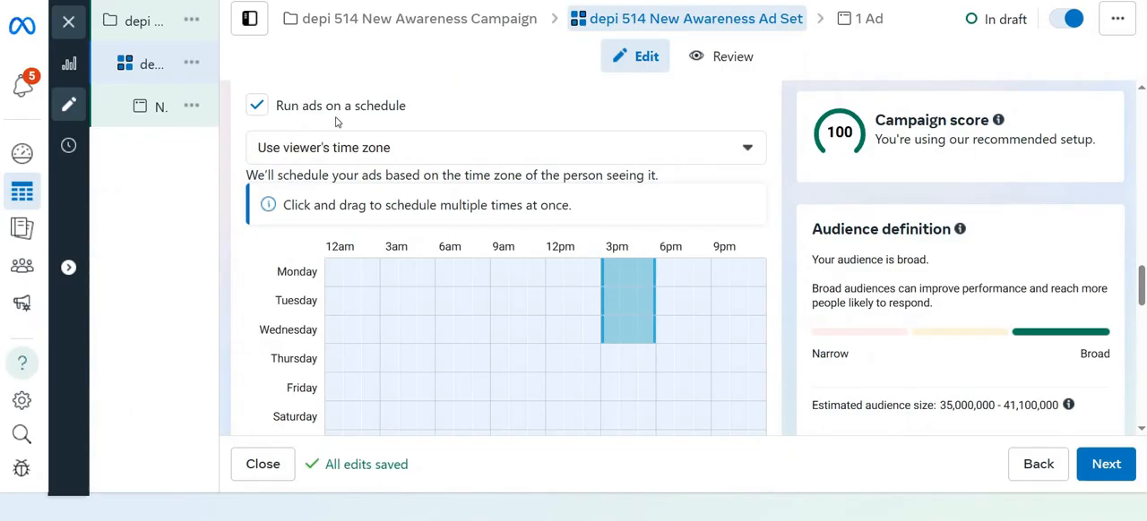
Turn running ads on a schedule off and back on to clear the selected hours
click(289, 105)
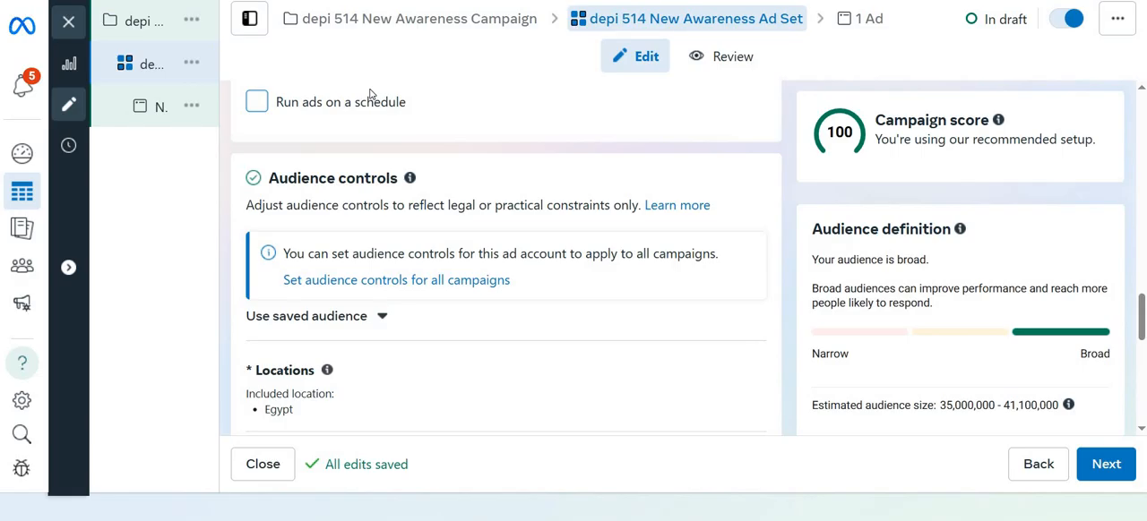
click(467, 111)
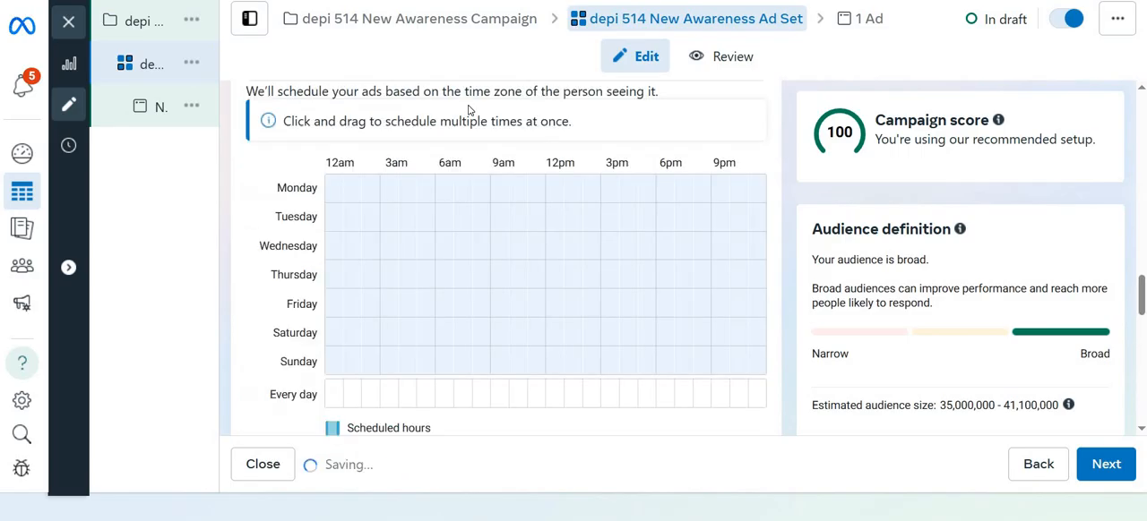
Review the ad set's audience controls and switch from Advantage+ audience to the original audience options
scroll(468, 111, down, 1)
scroll(468, 110, down, 2)
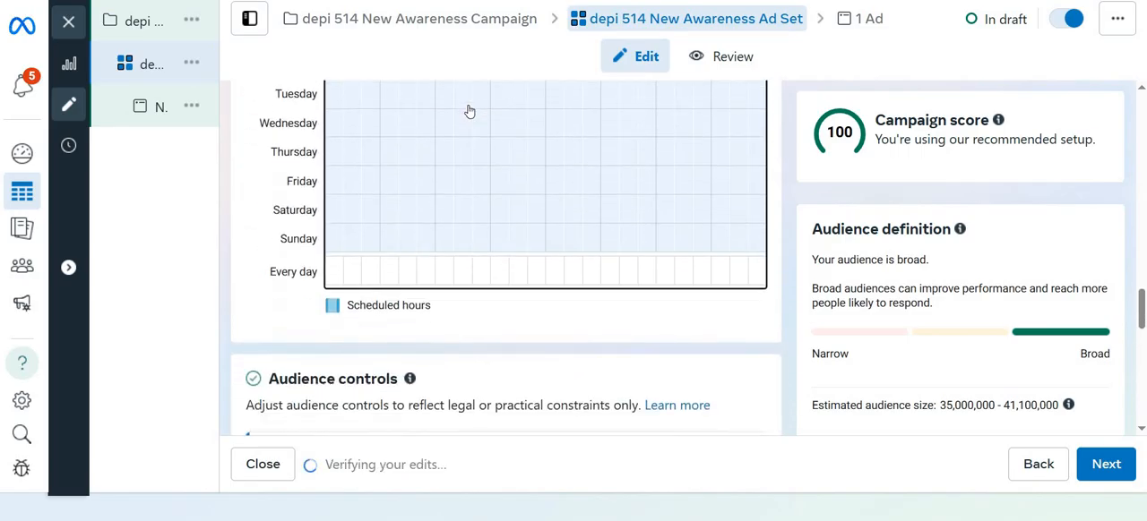
scroll(467, 110, down, 3)
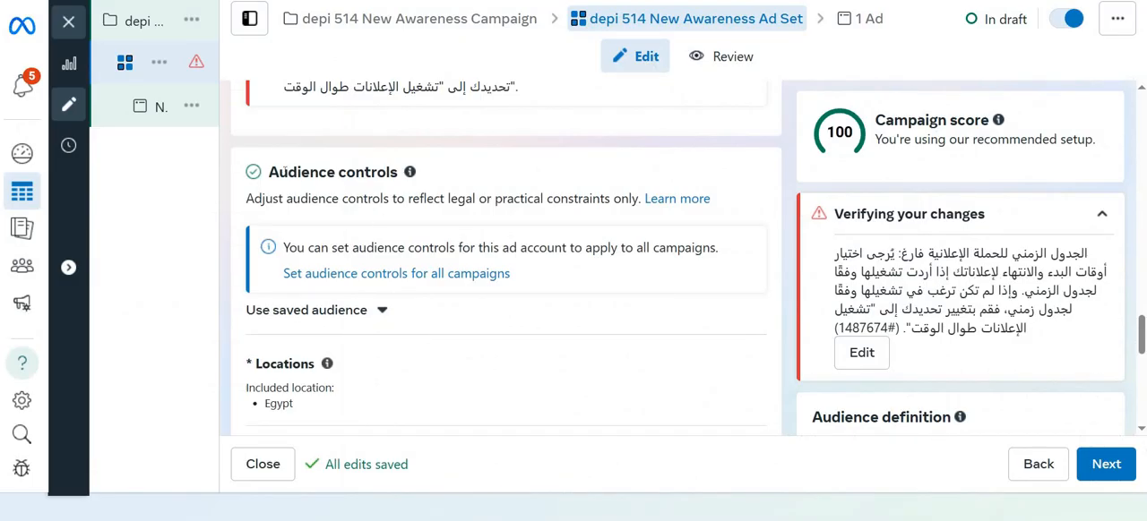
double_click(295, 172)
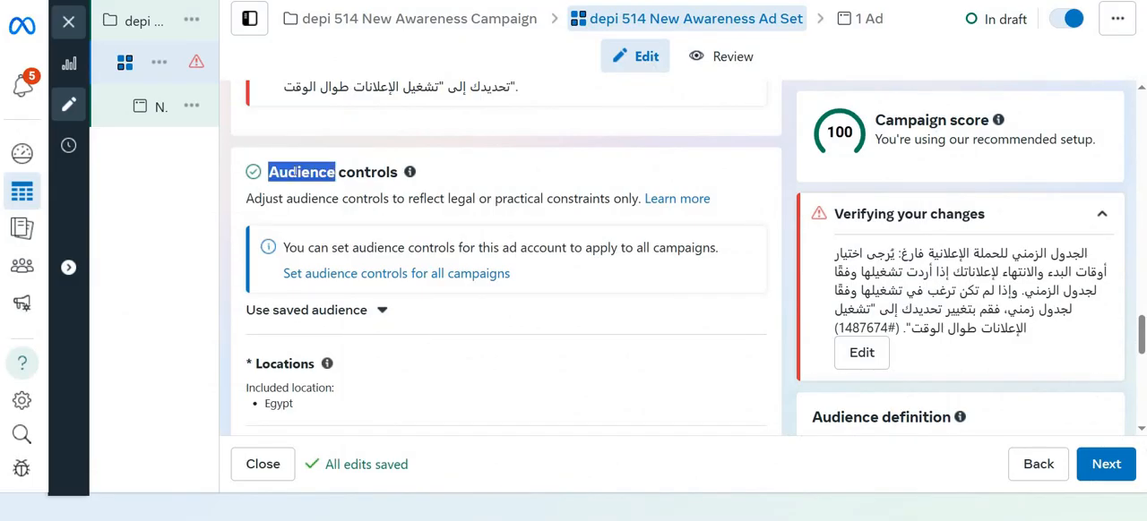
click(758, 208)
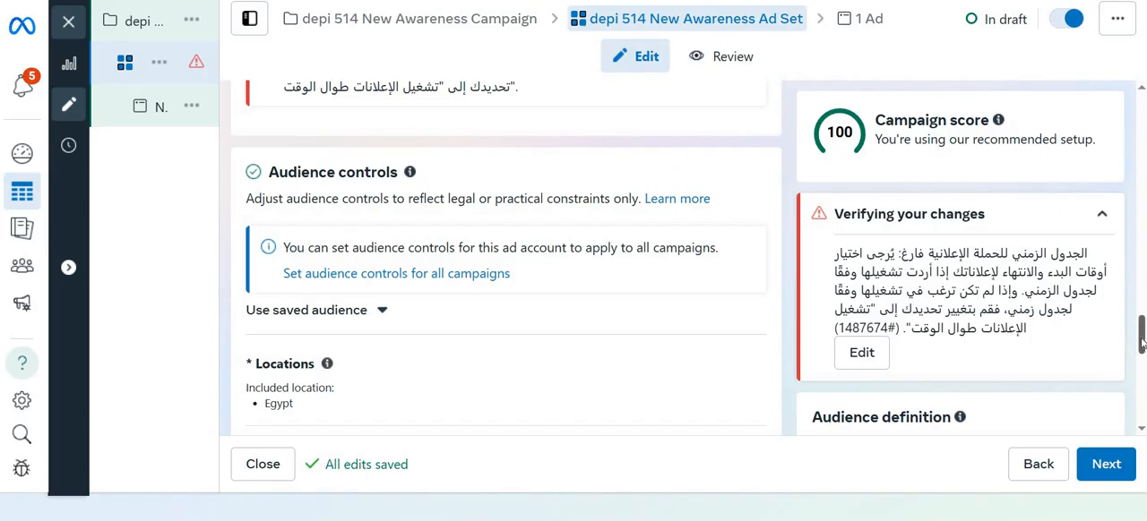
drag(1142, 338, 1141, 367)
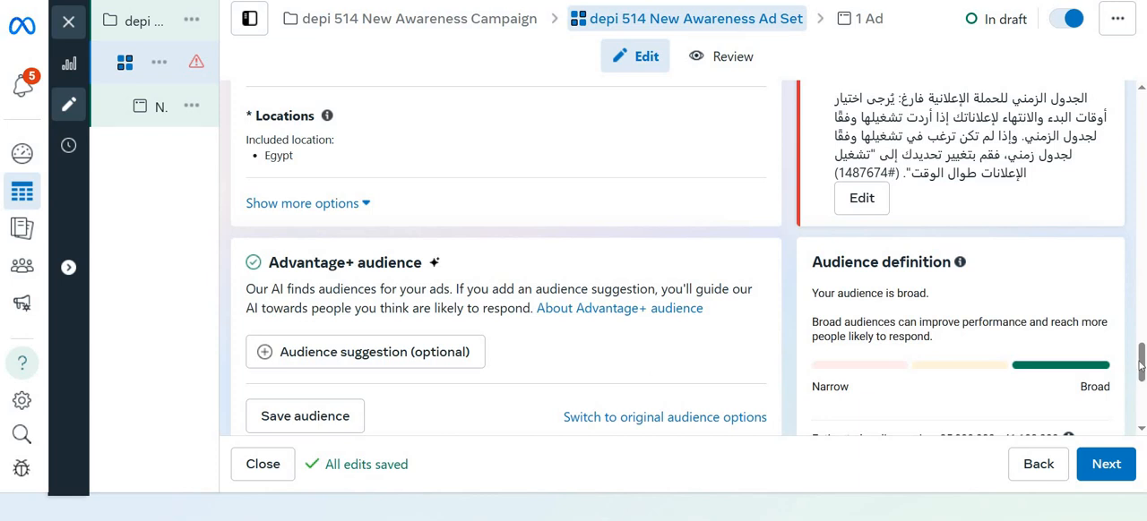
scroll(1140, 367, down, 1)
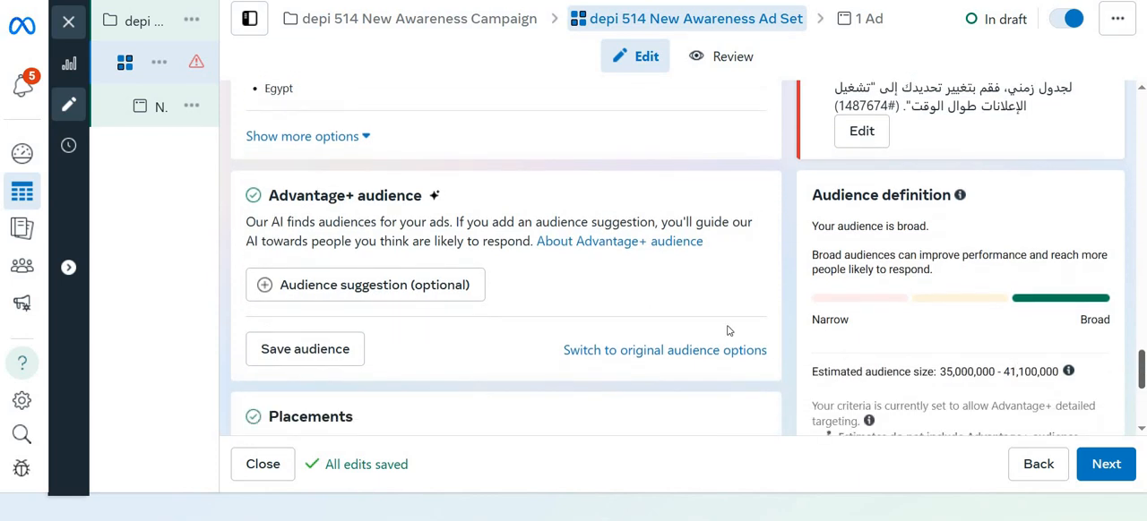
click(639, 356)
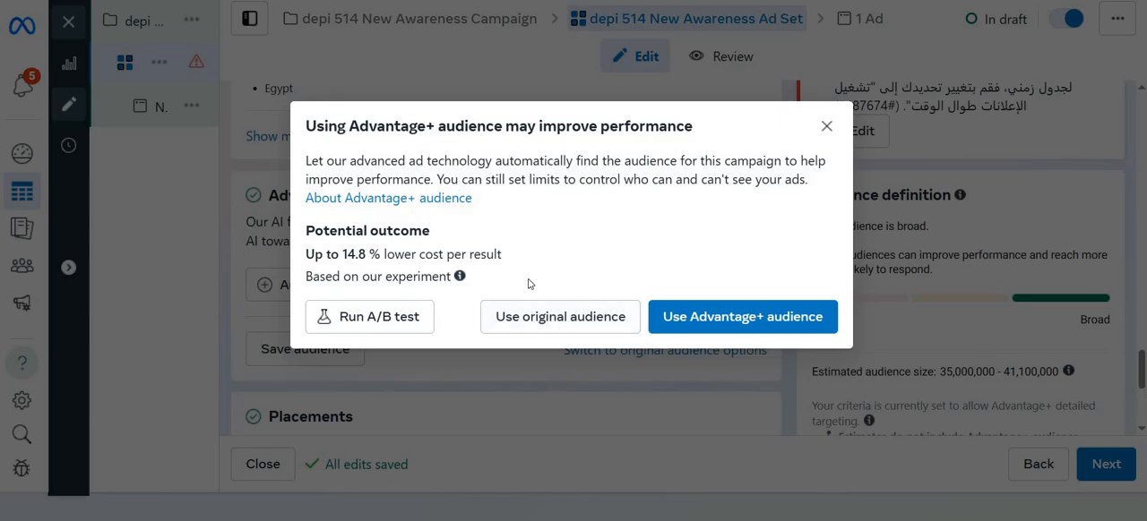
click(548, 319)
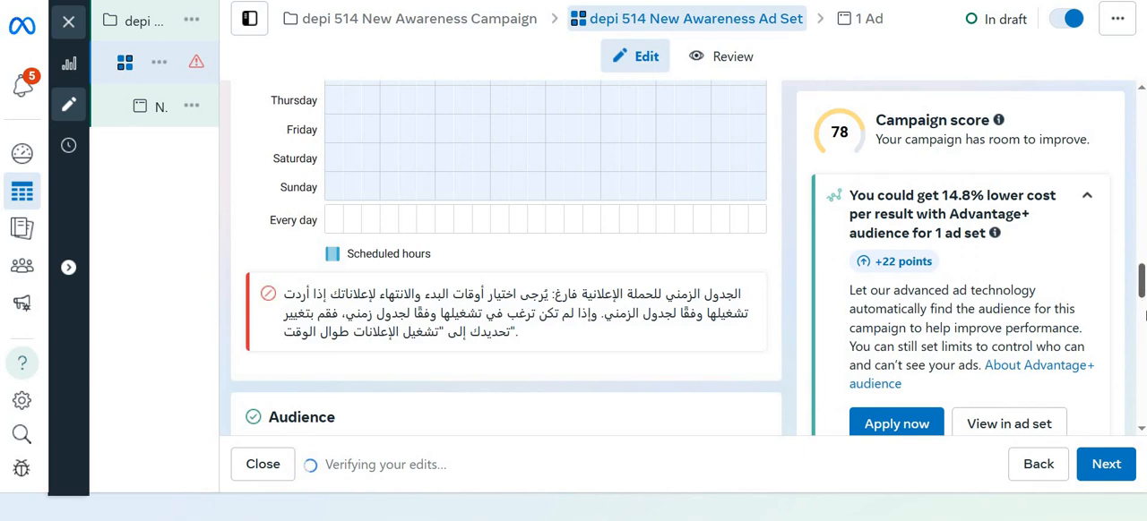
drag(1143, 293, 1142, 303)
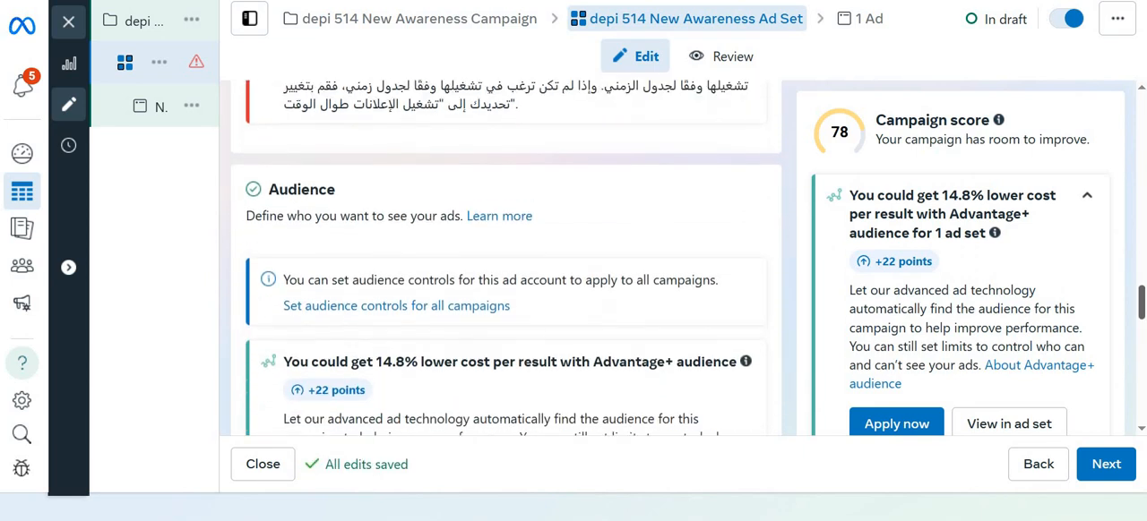